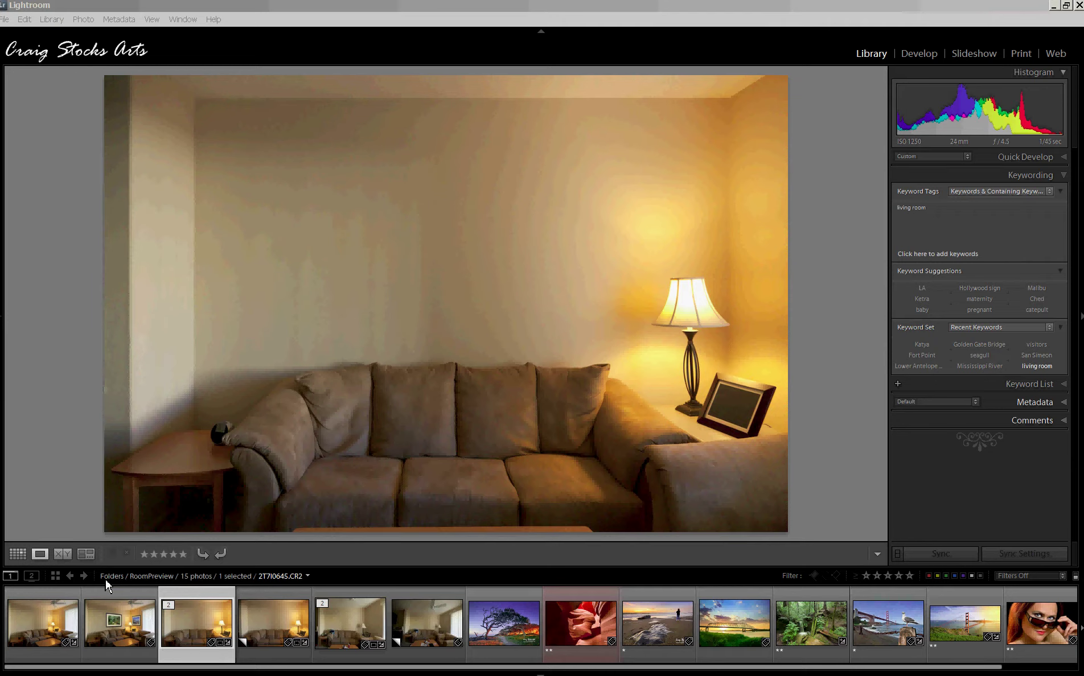
# - In Lightroom, preview the bare ceiling-fan room photo, then the finished room with framed prints
pyautogui.click(57, 628)
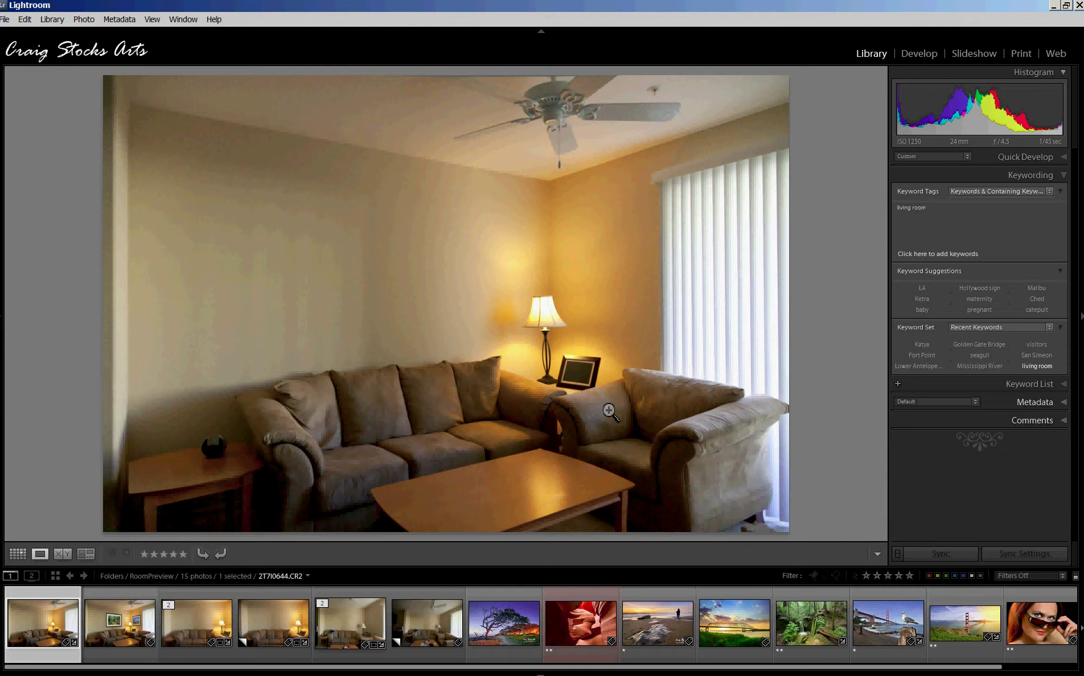
pyautogui.click(131, 626)
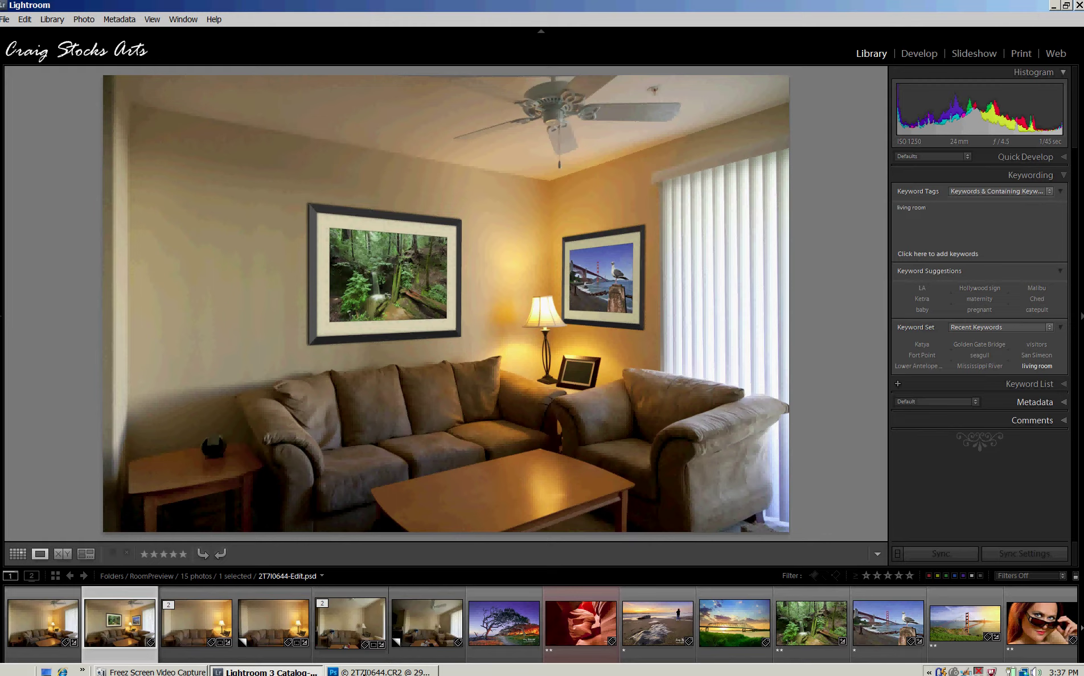
# - Bring 2T7I0644.CR2 up in Photoshop and open it in the Vanishing Point filter
pyautogui.click(378, 673)
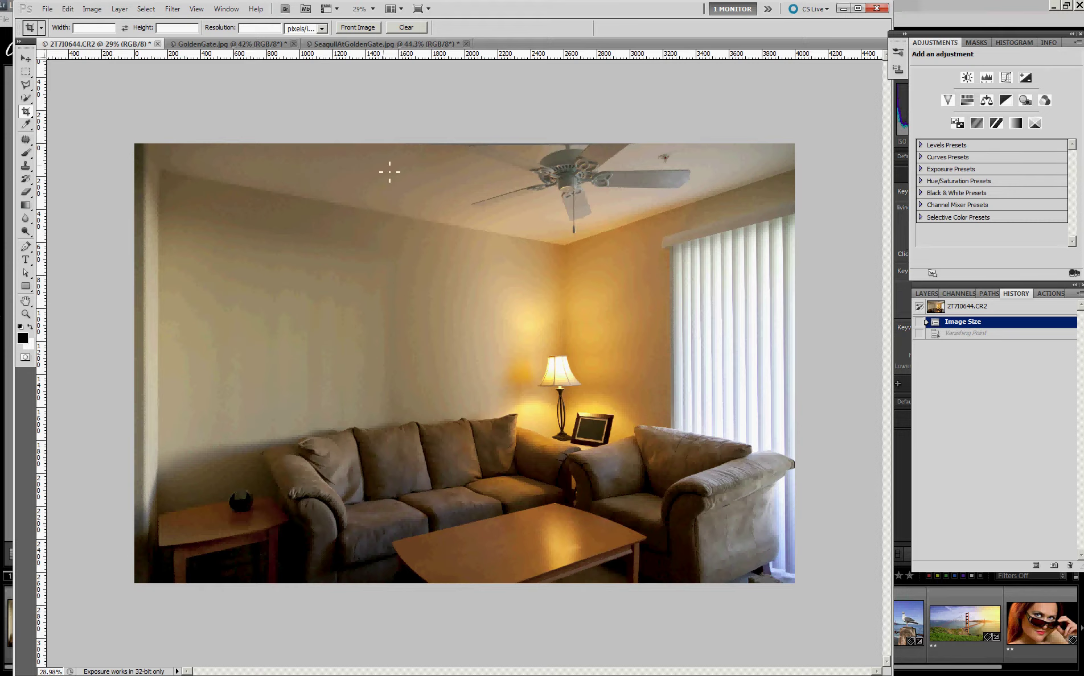
pyautogui.click(172, 9)
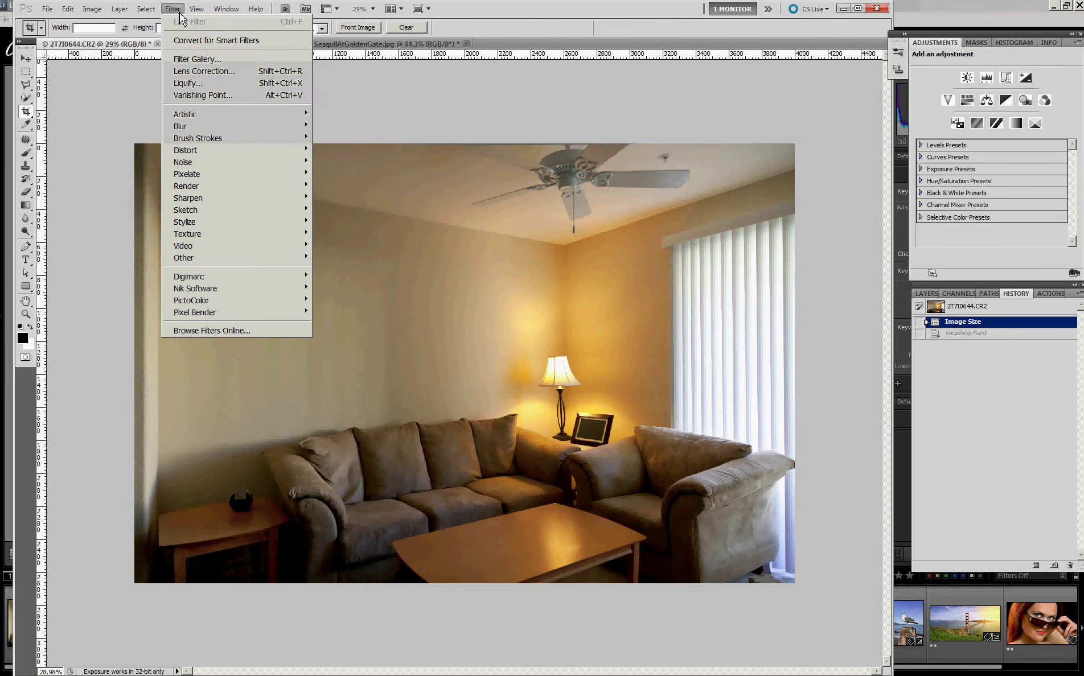
pyautogui.click(200, 97)
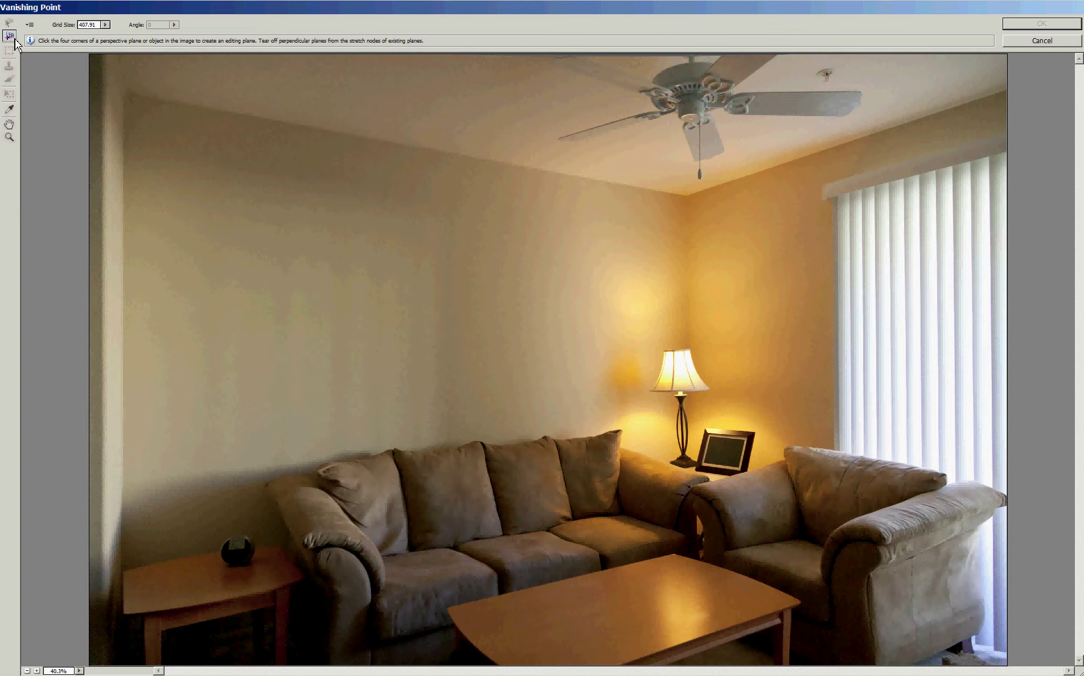
# - Draw a four-corner perspective plane on the back wall, from the ceiling edge to behind the sofa
pyautogui.click(15, 39)
pyautogui.click(320, 129)
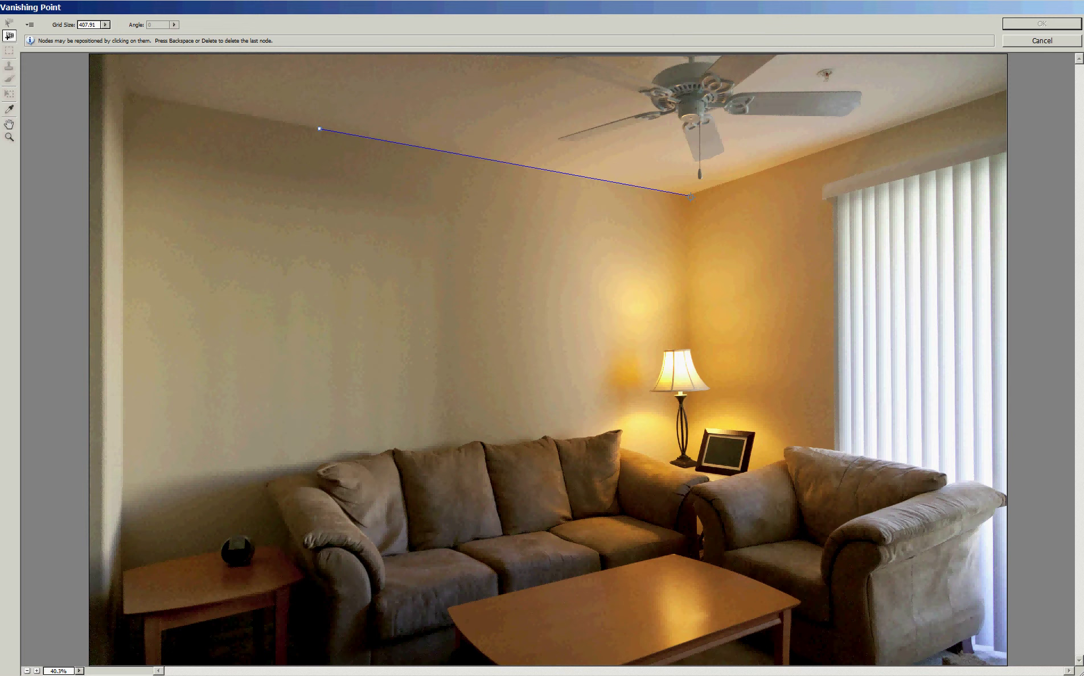
pyautogui.click(689, 196)
pyautogui.click(690, 536)
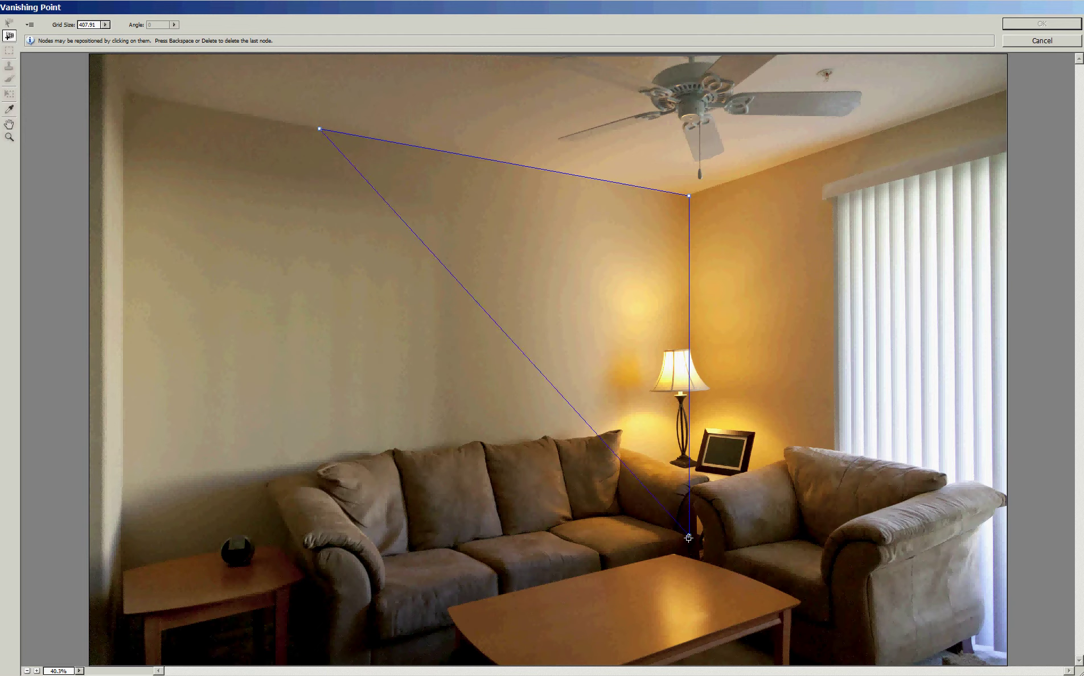
pyautogui.click(320, 625)
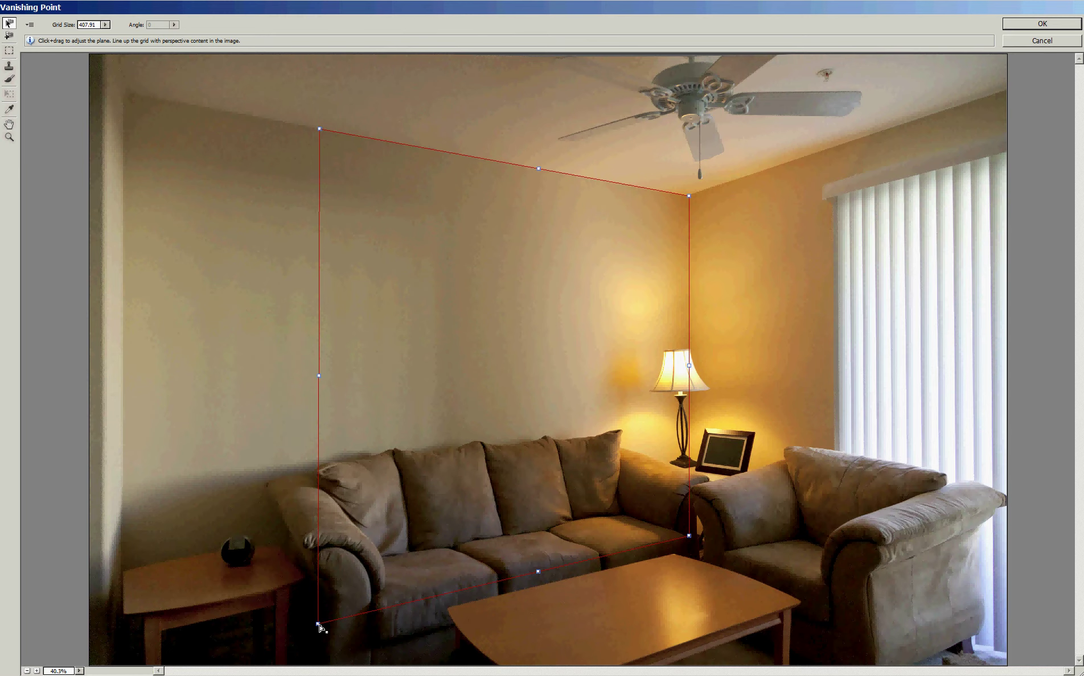
# - Align the plane's lower-left corner, stretch it to the left wall, and set grid size 280.91
pyautogui.moveTo(318, 623)
pyautogui.mouseDown()
pyautogui.moveTo(367, 613)
pyautogui.moveTo(325, 614)
pyautogui.mouseUp()
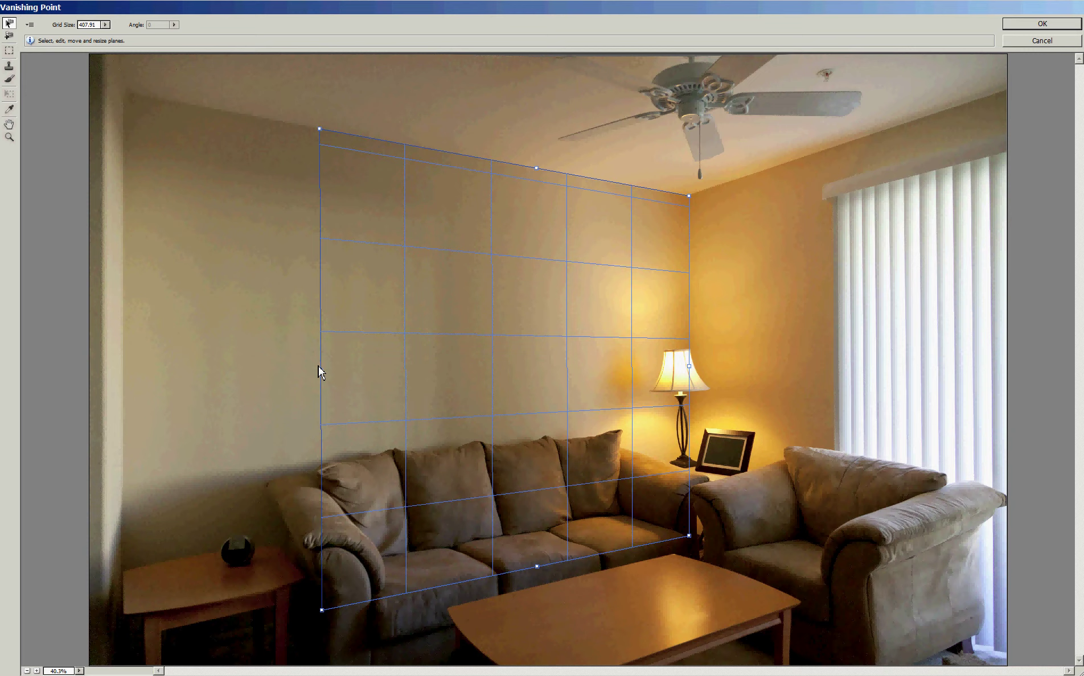
pyautogui.moveTo(322, 370); pyautogui.dragTo(108, 373)
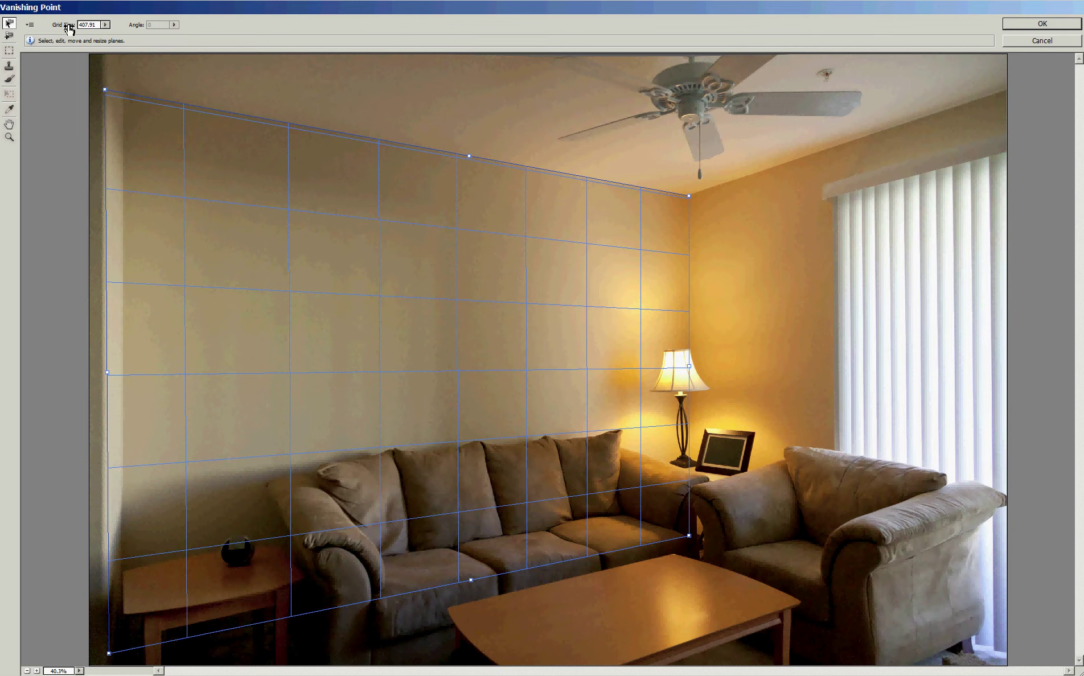
pyautogui.moveTo(67, 28); pyautogui.dragTo(35, 23)
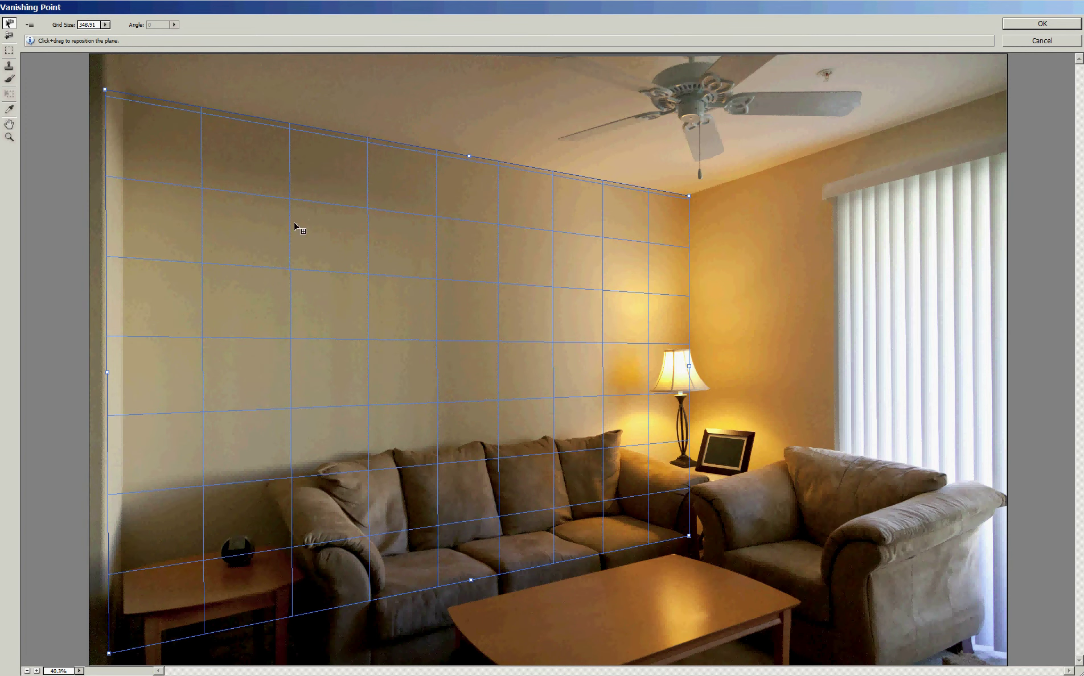
pyautogui.moveTo(68, 28); pyautogui.dragTo(50, 28)
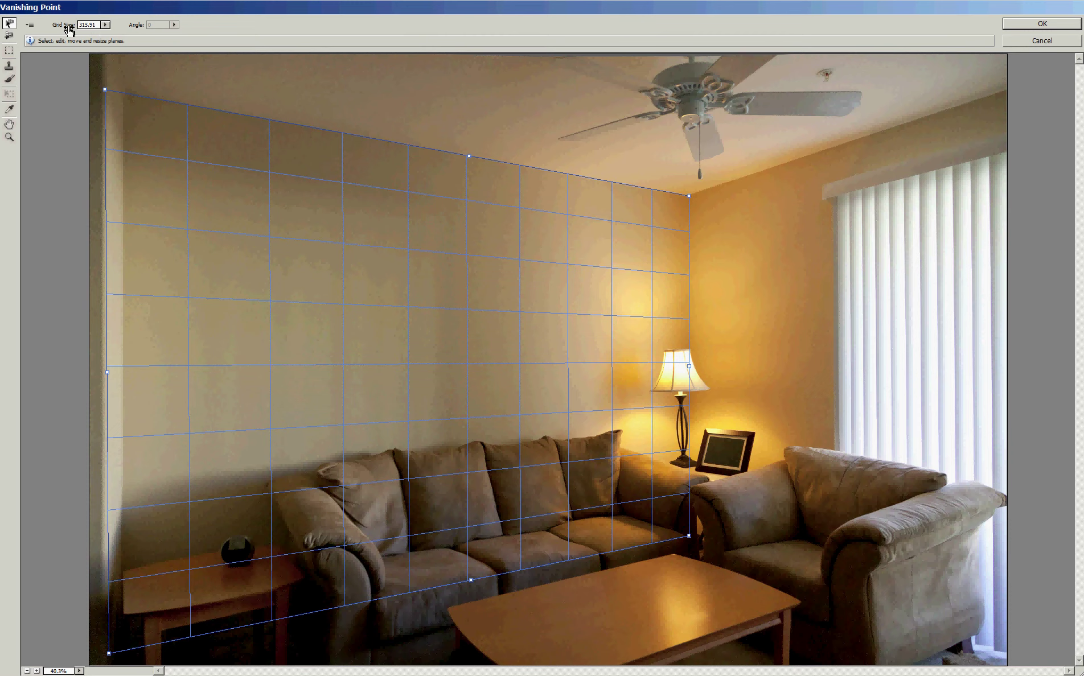
pyautogui.moveTo(69, 31); pyautogui.dragTo(52, 30)
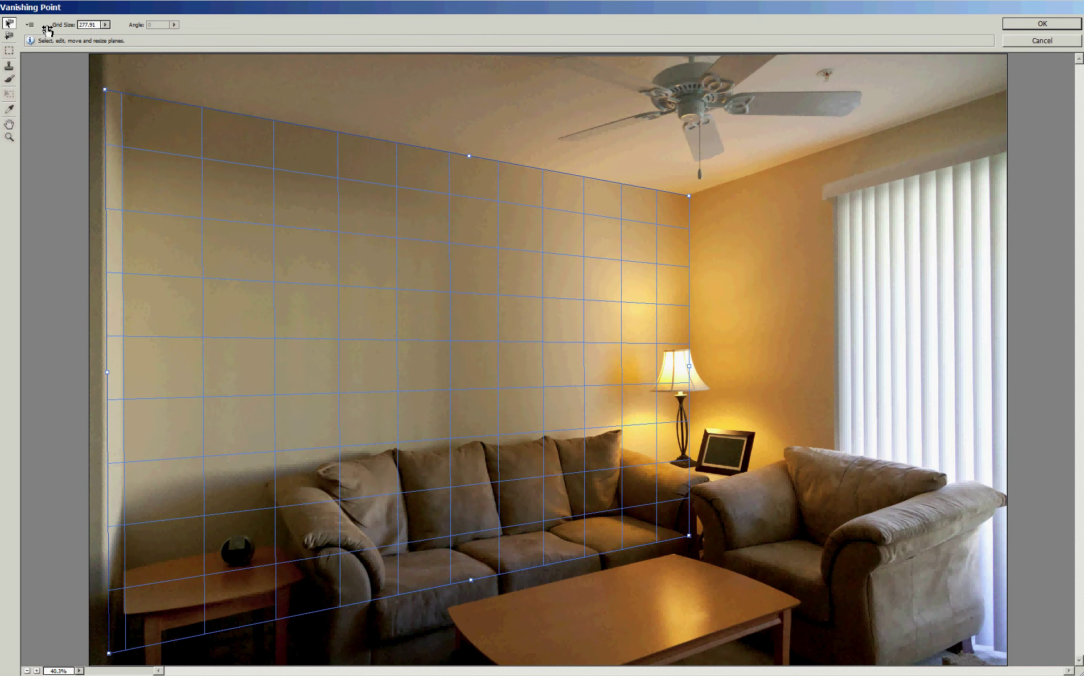
pyautogui.moveTo(48, 29); pyautogui.dragTo(50, 30)
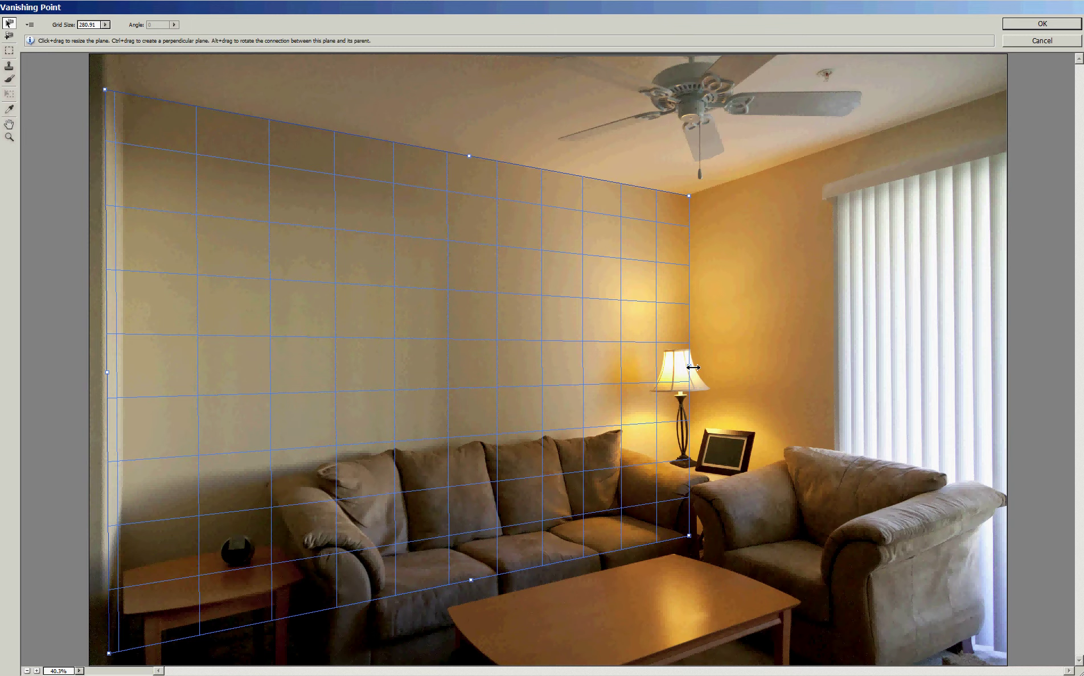
# - Pull a perpendicular plane across the right window wall, angle it 244.41, and widen it past the window
pyautogui.press('ctrl')
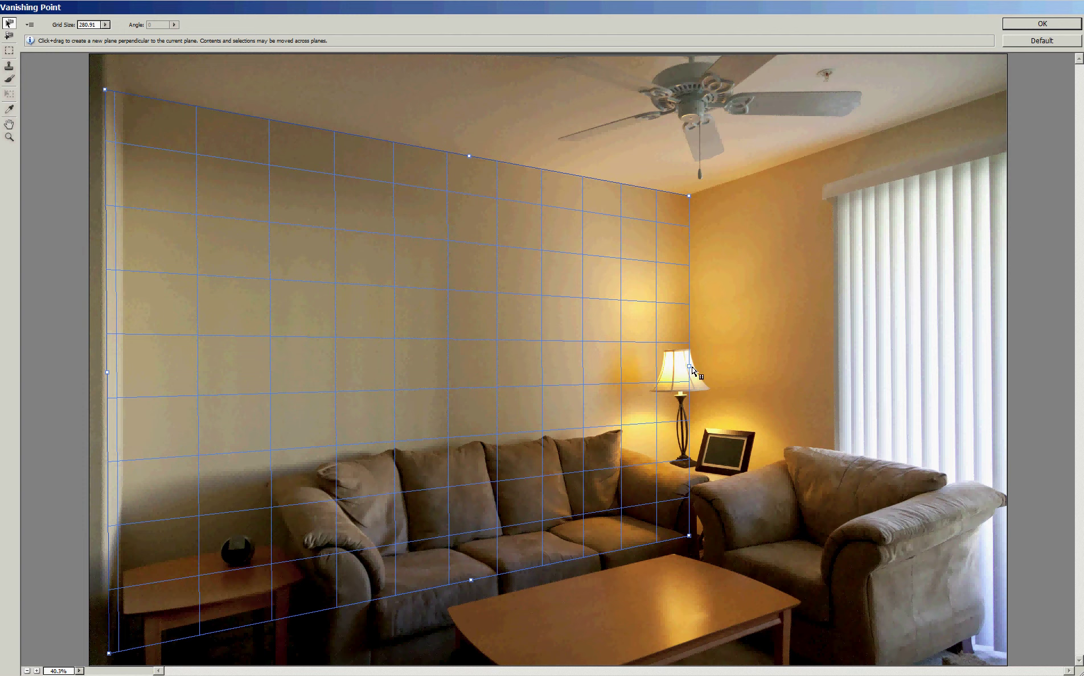
pyautogui.moveTo(694, 370); pyautogui.dragTo(911, 364)
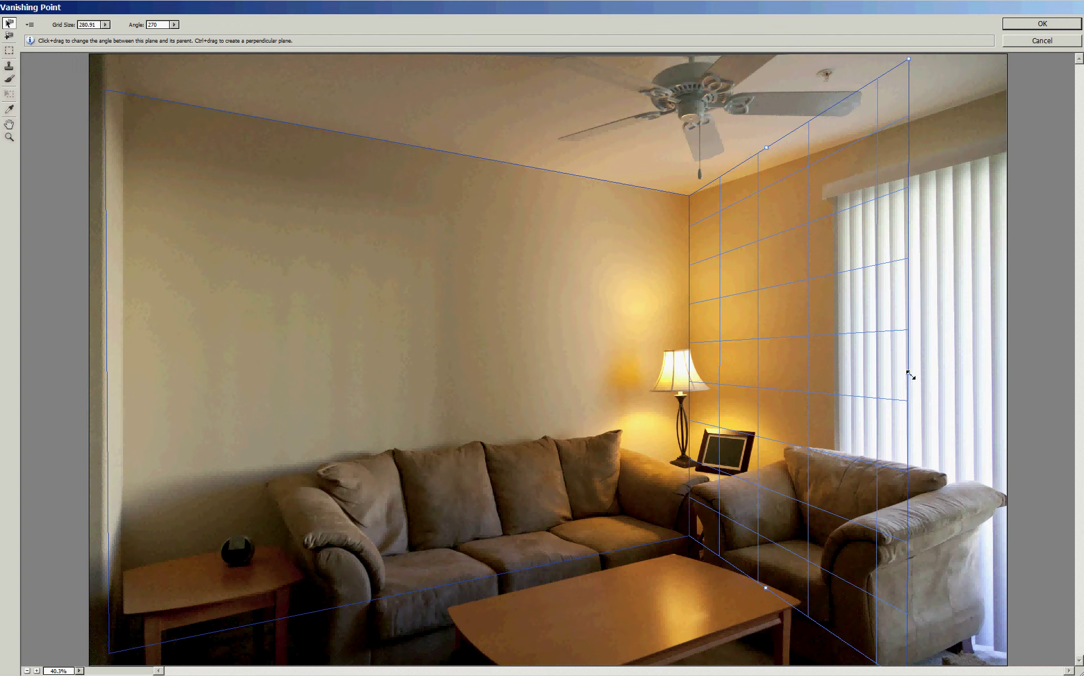
pyautogui.press('alt')
pyautogui.moveTo(909, 374); pyautogui.dragTo(916, 370)
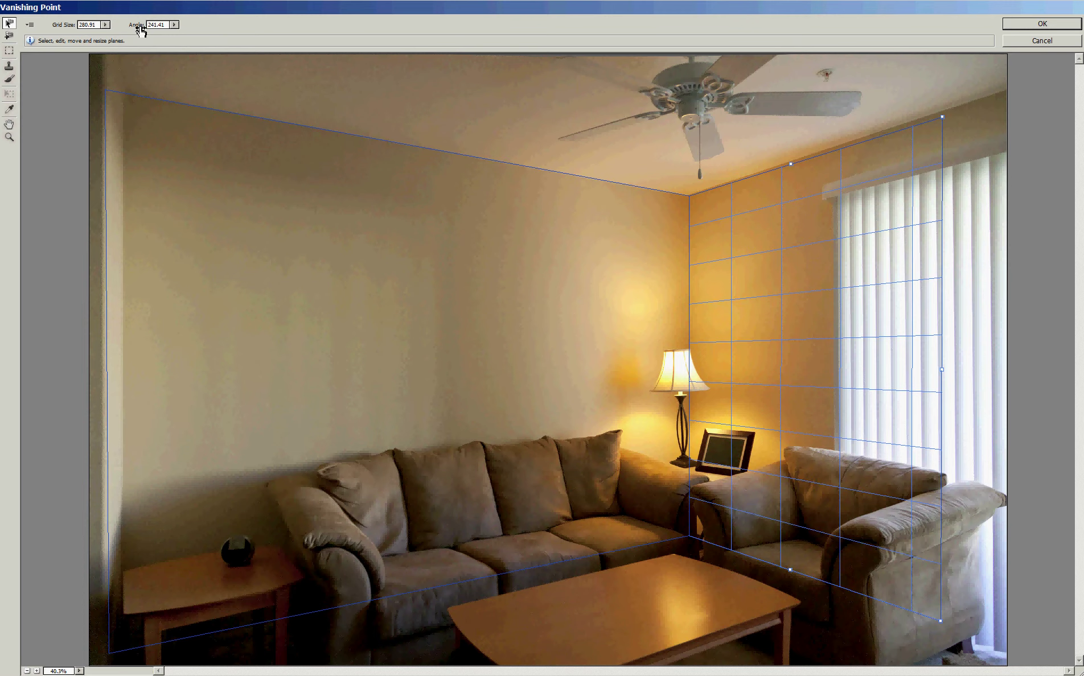
pyautogui.moveTo(140, 30); pyautogui.dragTo(142, 32)
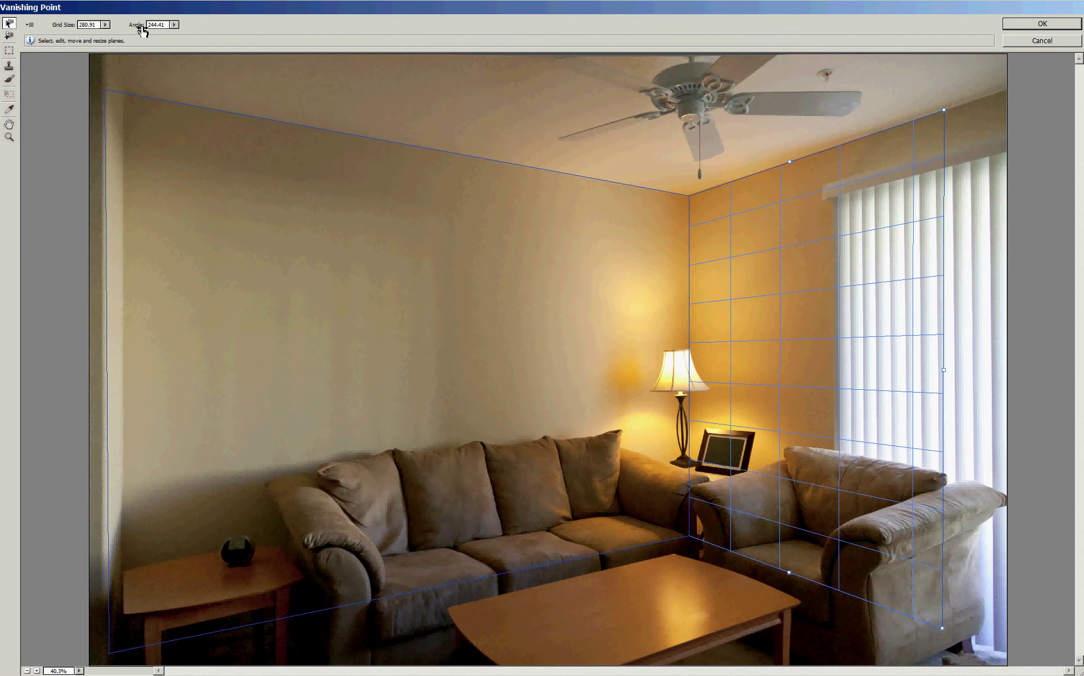
pyautogui.moveTo(943, 370); pyautogui.dragTo(984, 366)
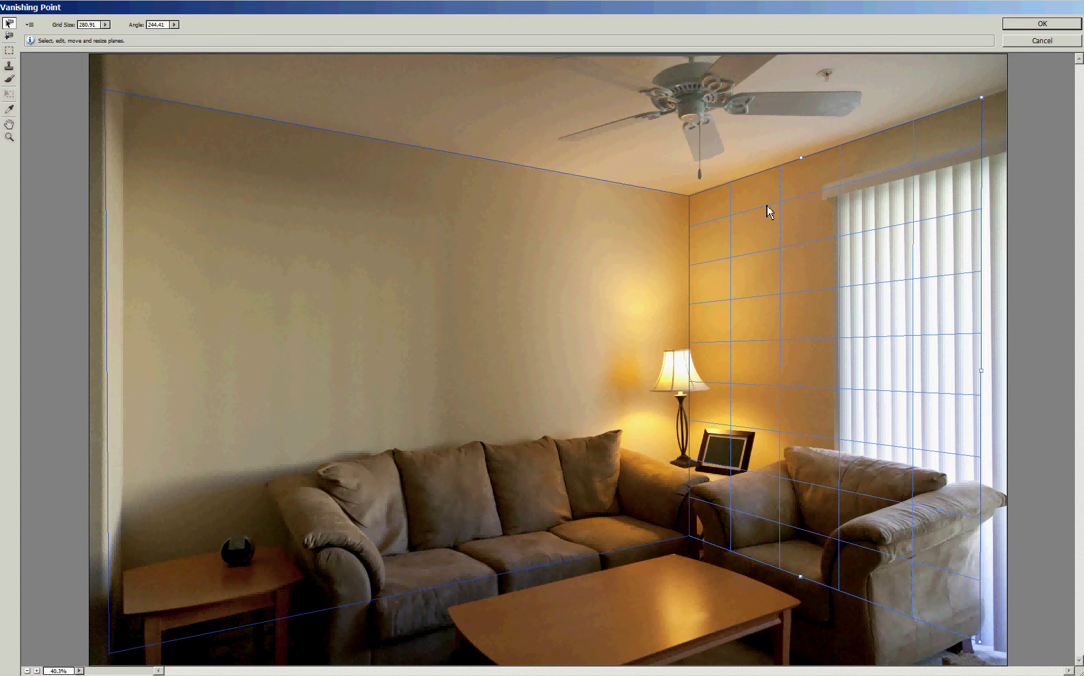
# - Apply the Vanishing Point planes, then frame GoldenGate.jpg with the 100 Pixel Frame action and view its layers
pyautogui.click(1042, 24)
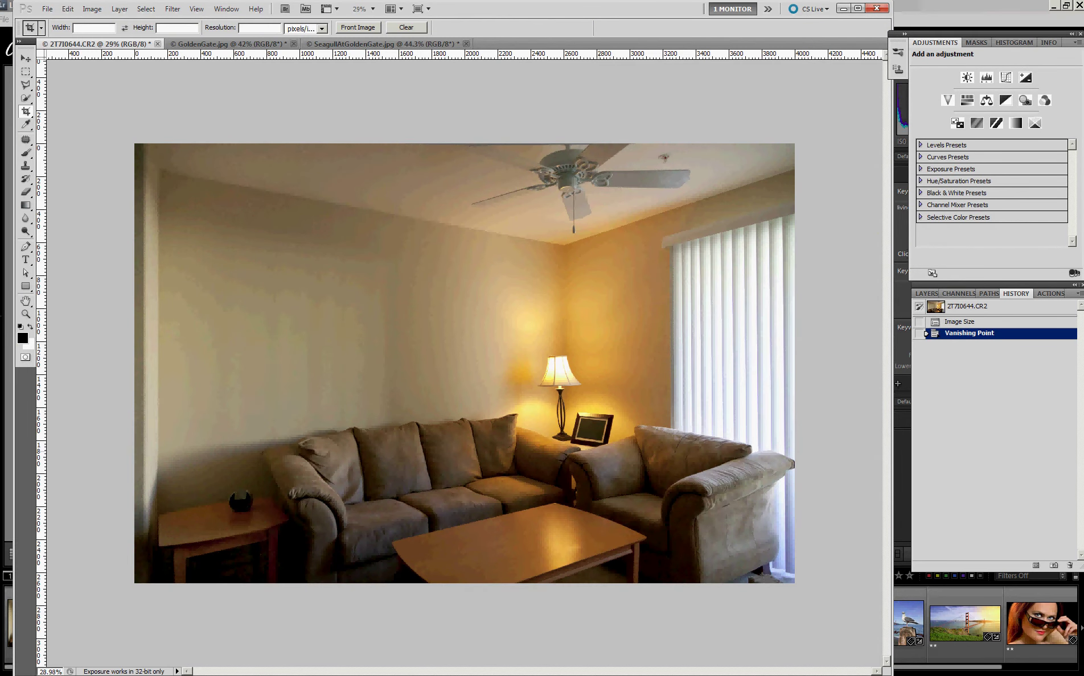
pyautogui.click(246, 46)
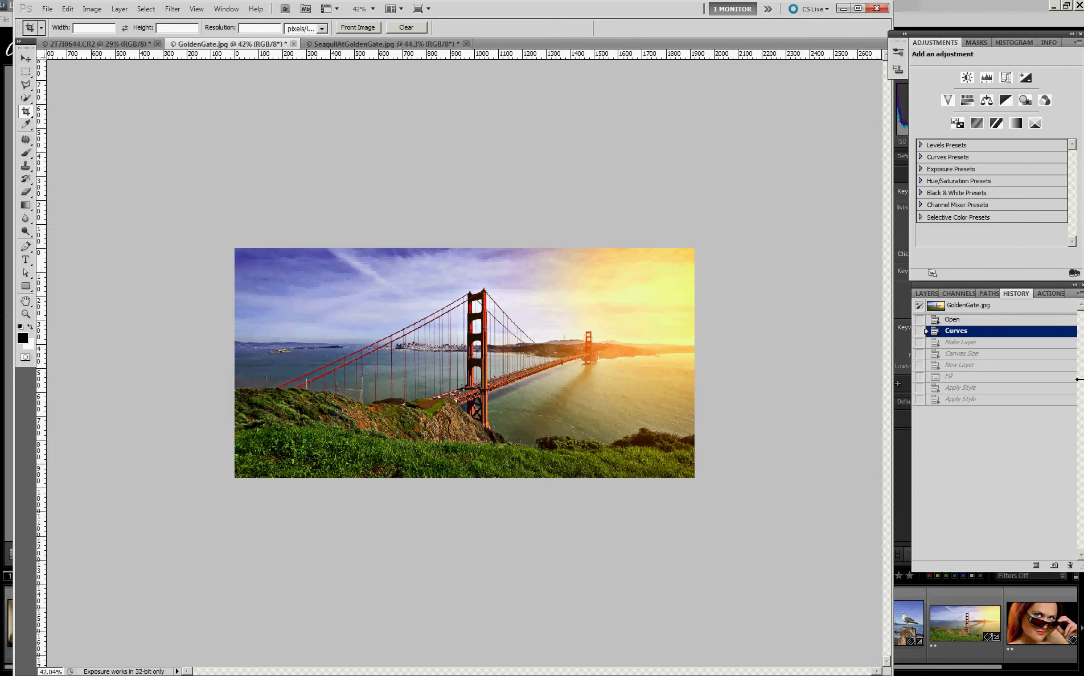
pyautogui.click(1055, 295)
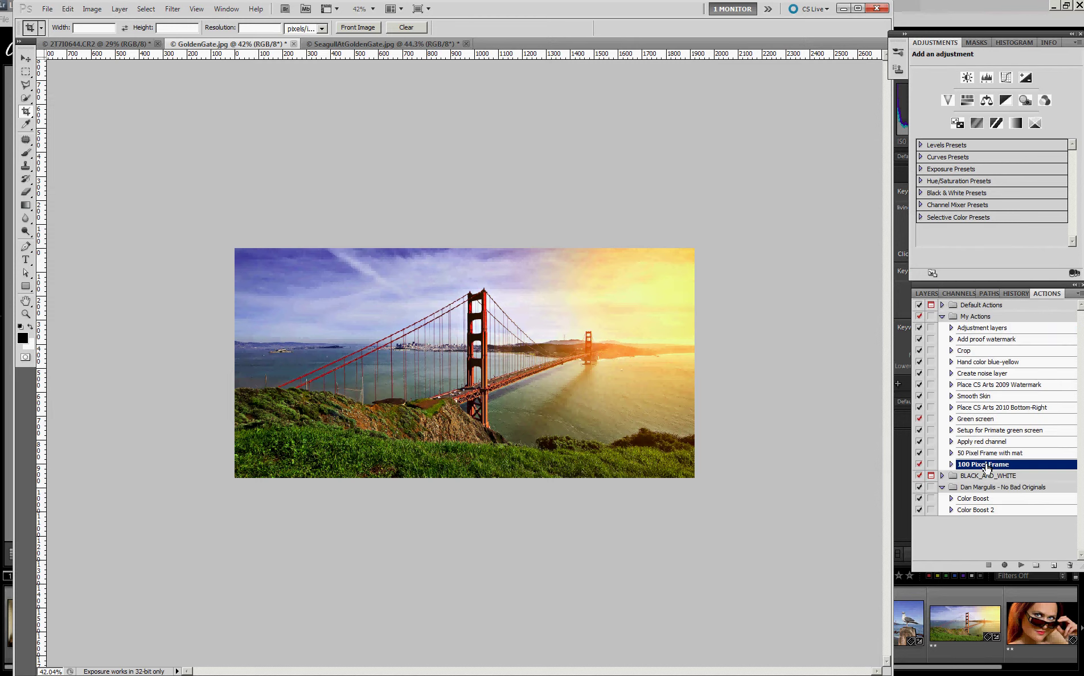
pyautogui.click(1021, 565)
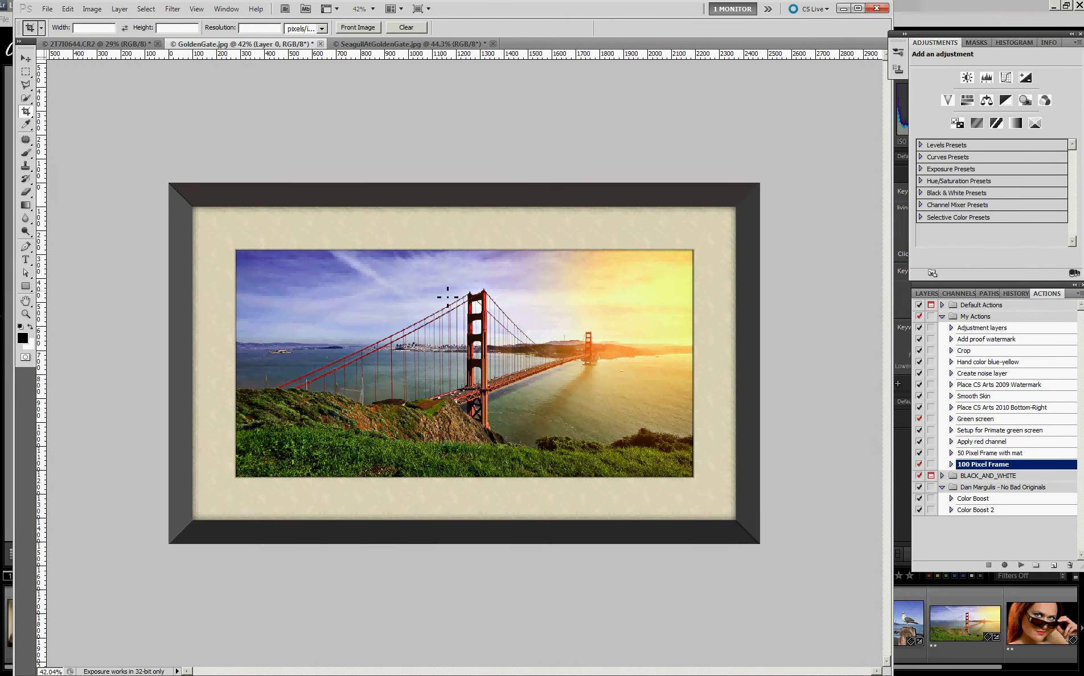
pyautogui.click(926, 294)
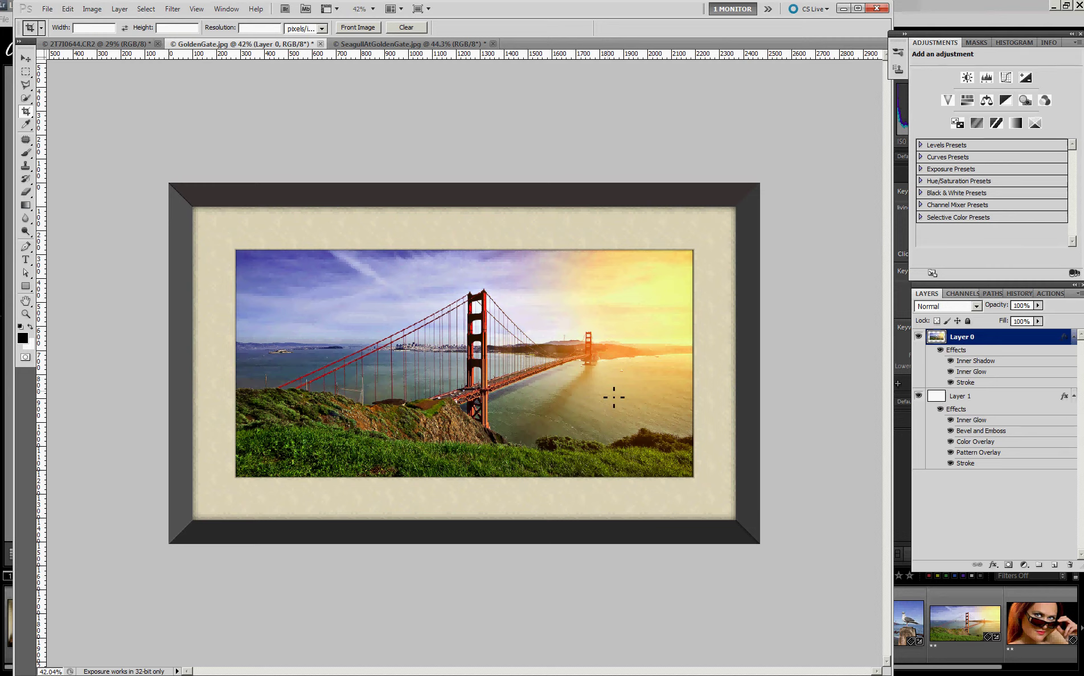
# - Flatten the framed Golden Gate picture, select all of it, and copy it
pyautogui.click(128, 9)
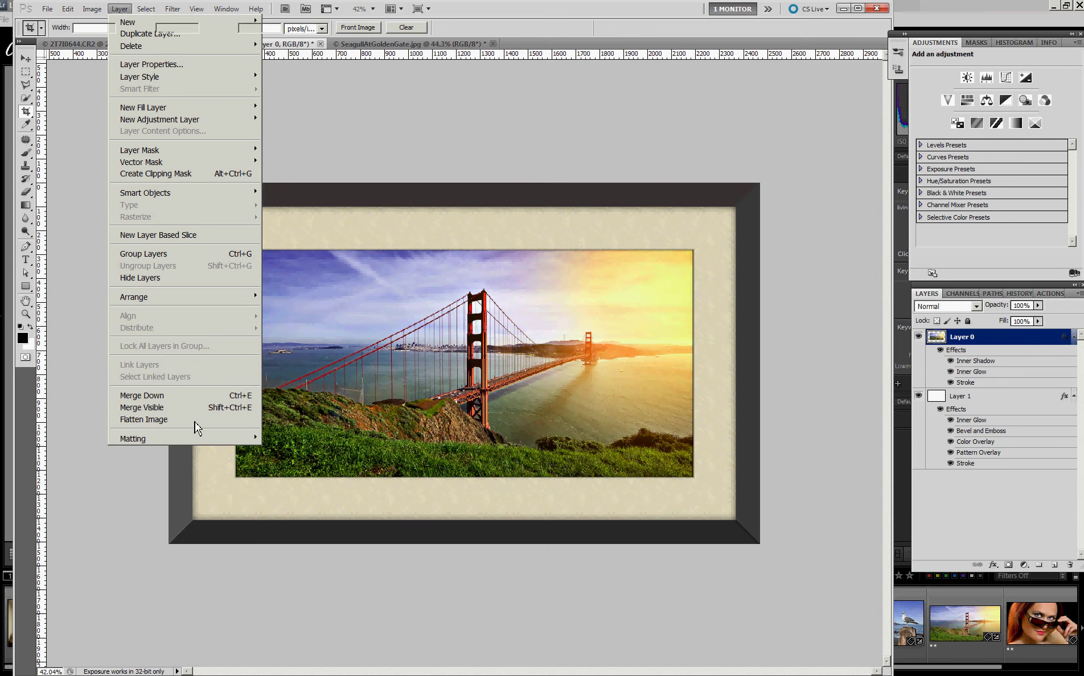
pyautogui.click(144, 419)
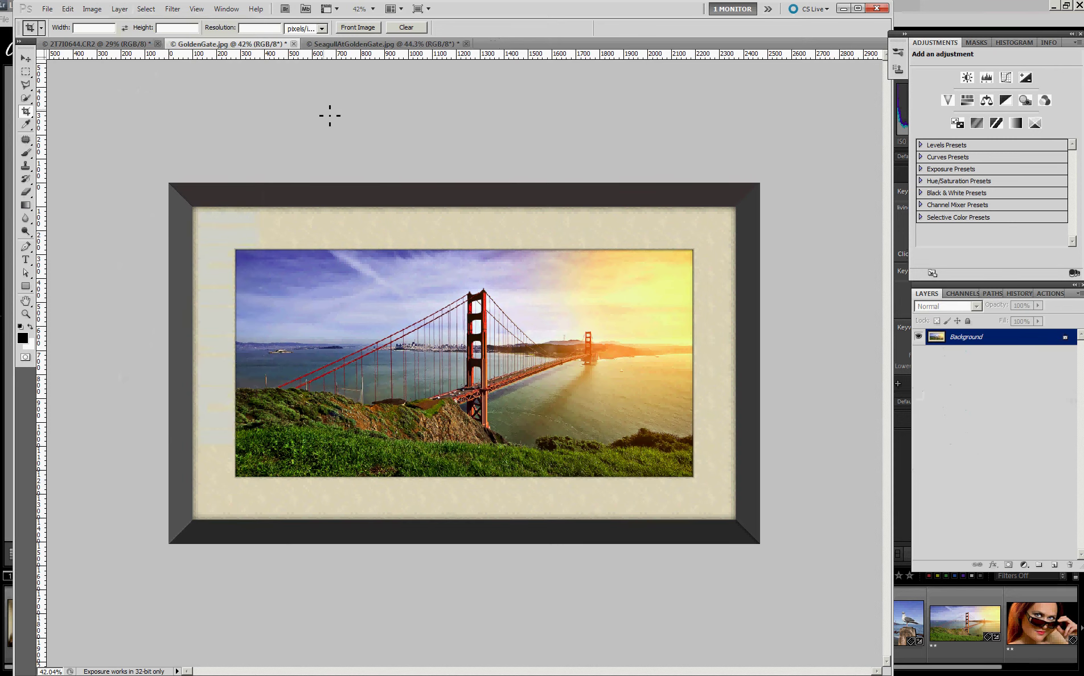
pyautogui.click(69, 9)
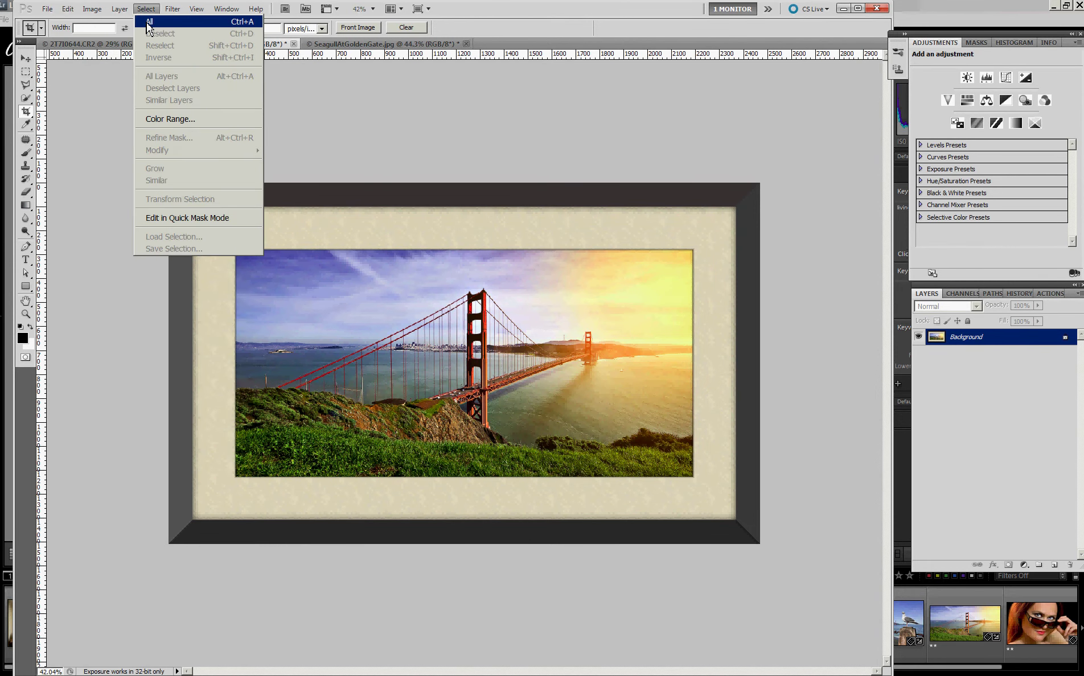
pyautogui.click(148, 23)
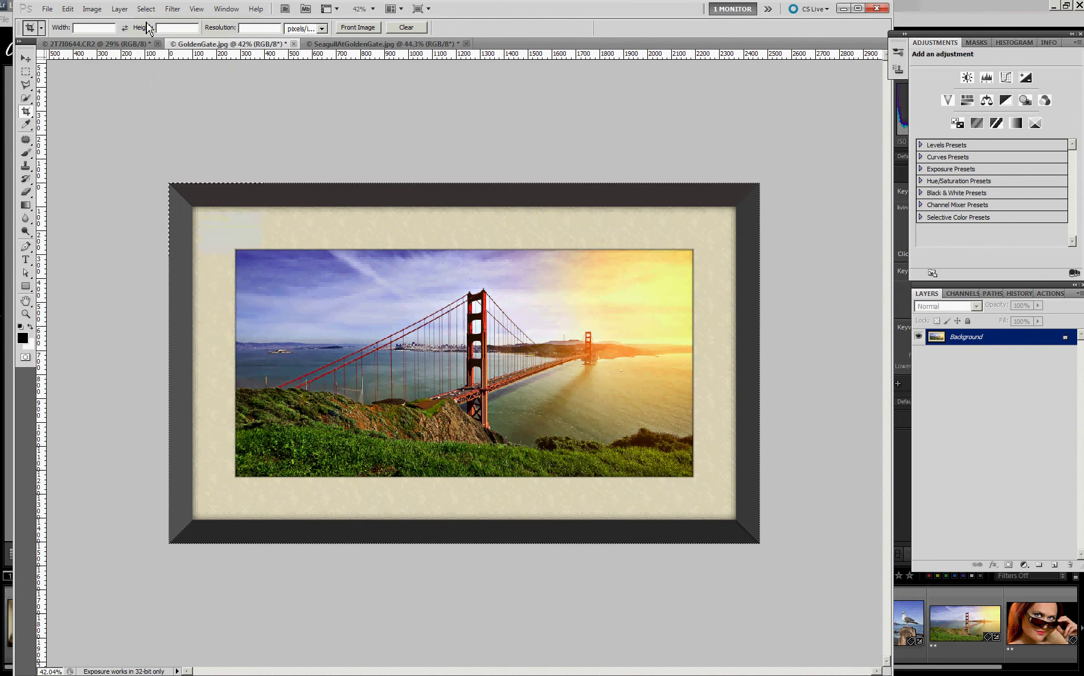
pyautogui.click(67, 10)
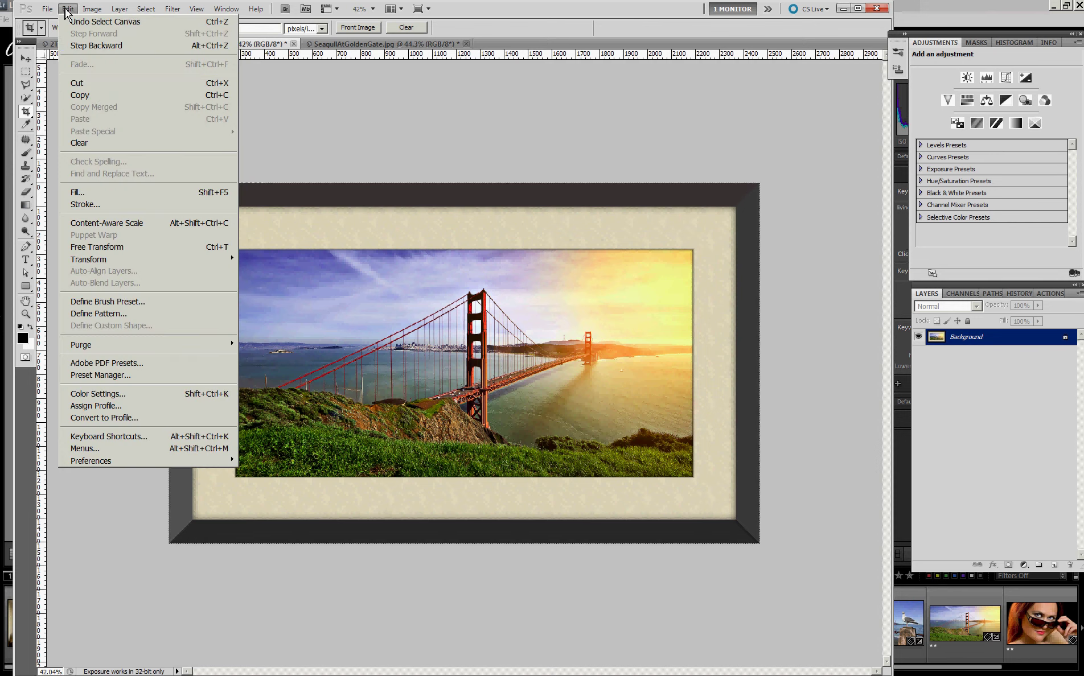
pyautogui.click(97, 95)
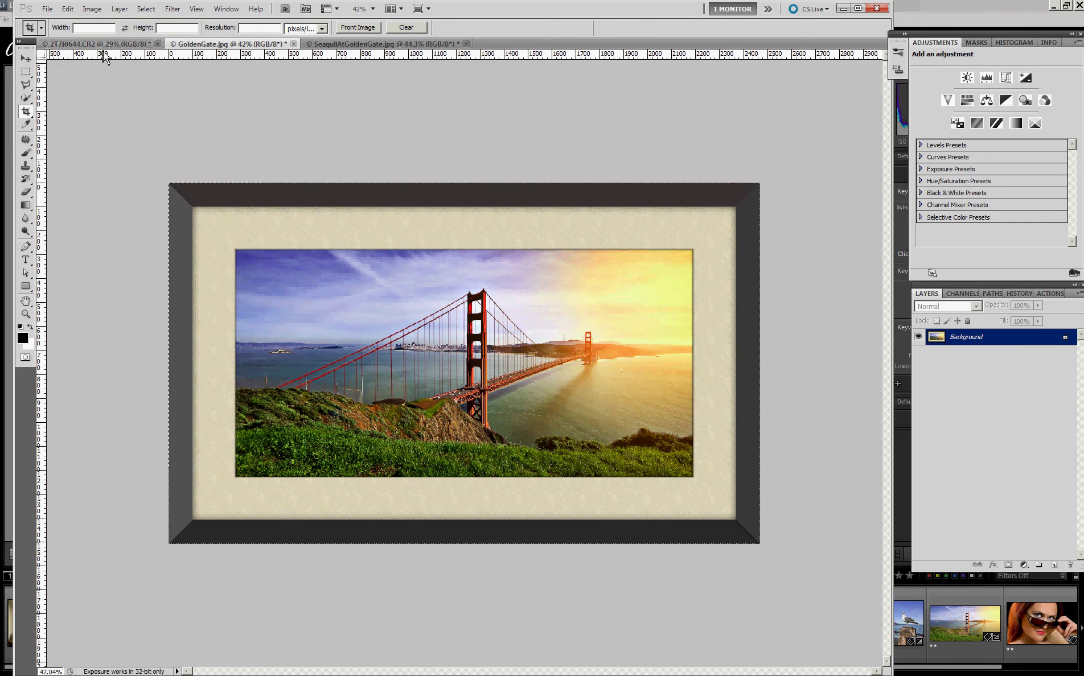
# - Add a new empty layer to the living-room photo and open Vanishing Point on it
pyautogui.click(104, 46)
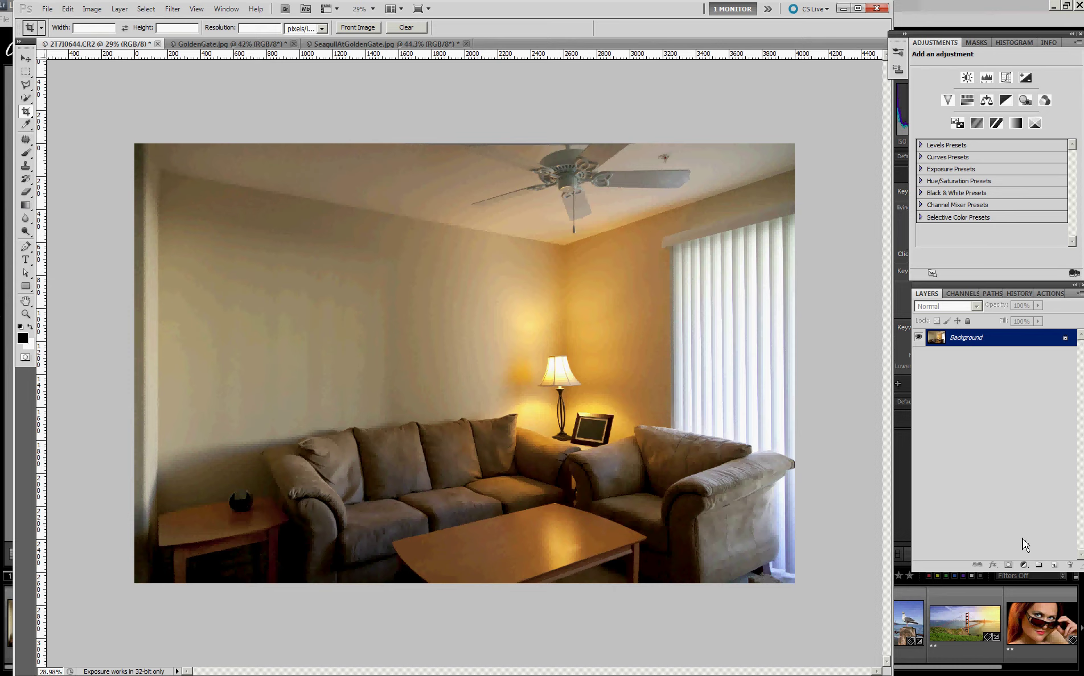
pyautogui.click(1055, 565)
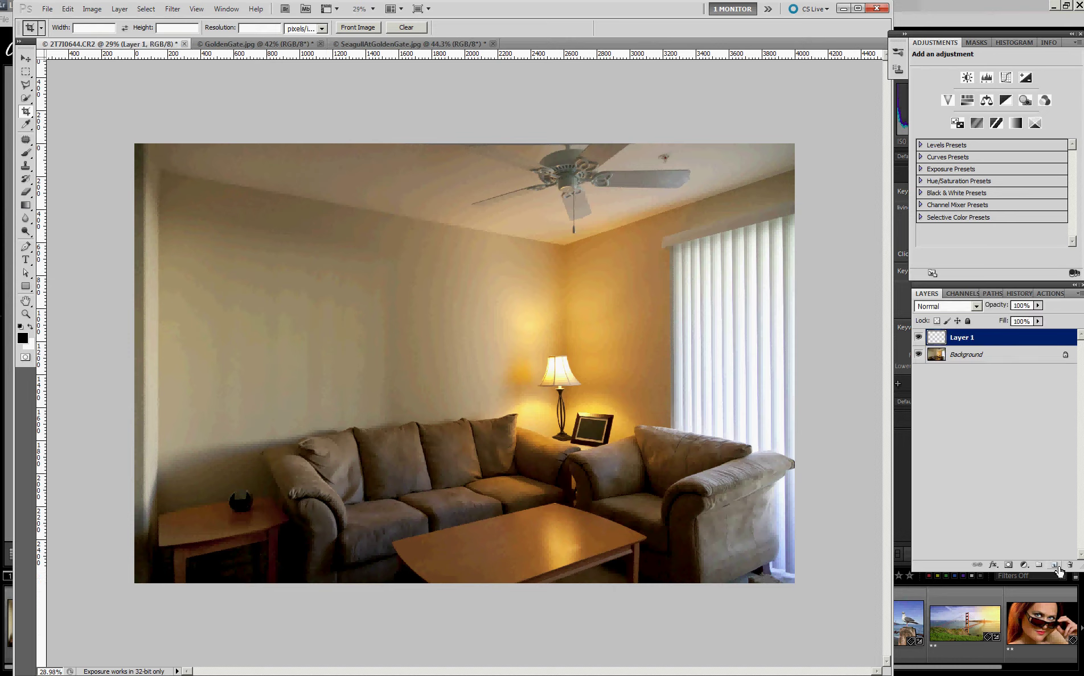
pyautogui.click(172, 9)
pyautogui.click(201, 96)
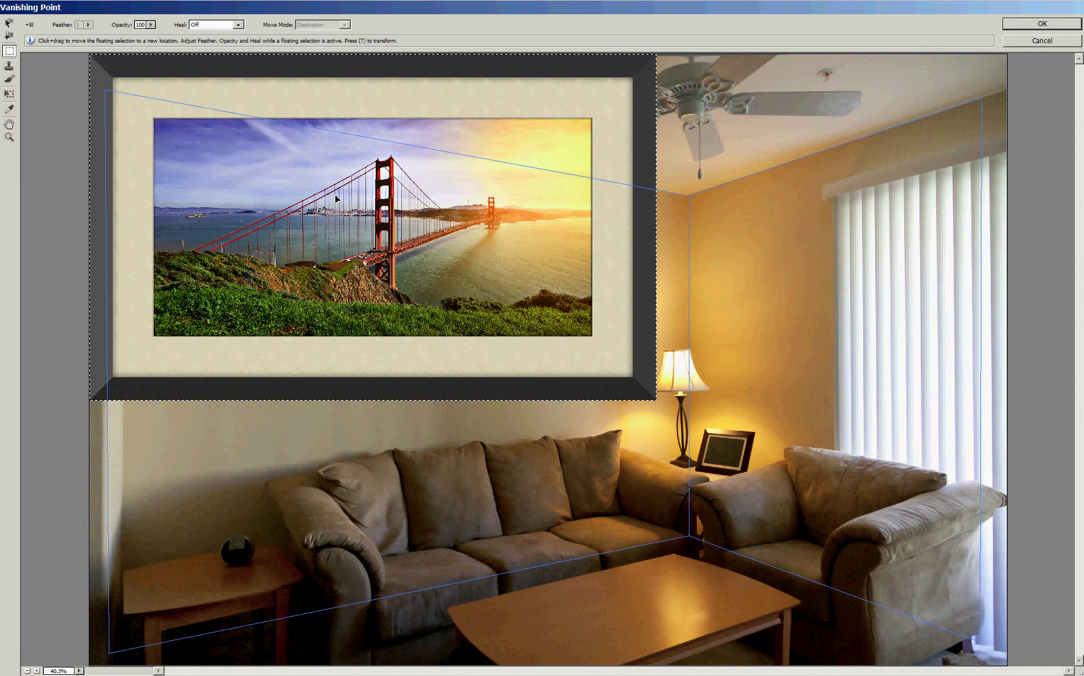
# - Drag the pasted framed picture into the left wall's perspective grid and confirm
pyautogui.moveTo(336, 198); pyautogui.dragTo(419, 329)
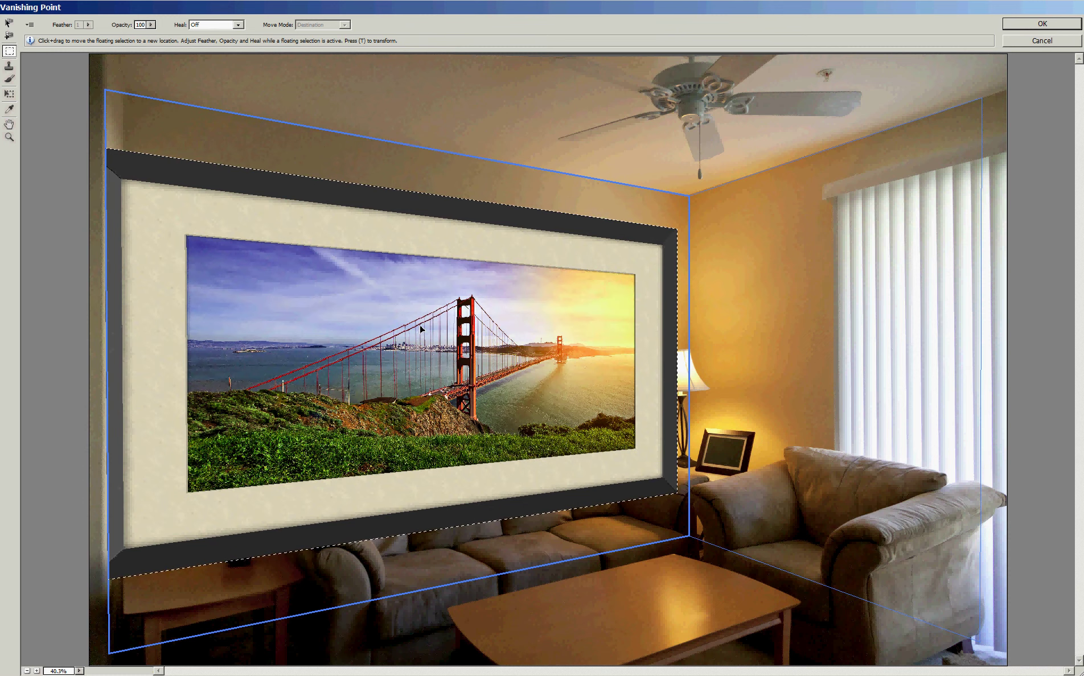
pyautogui.press('Return')
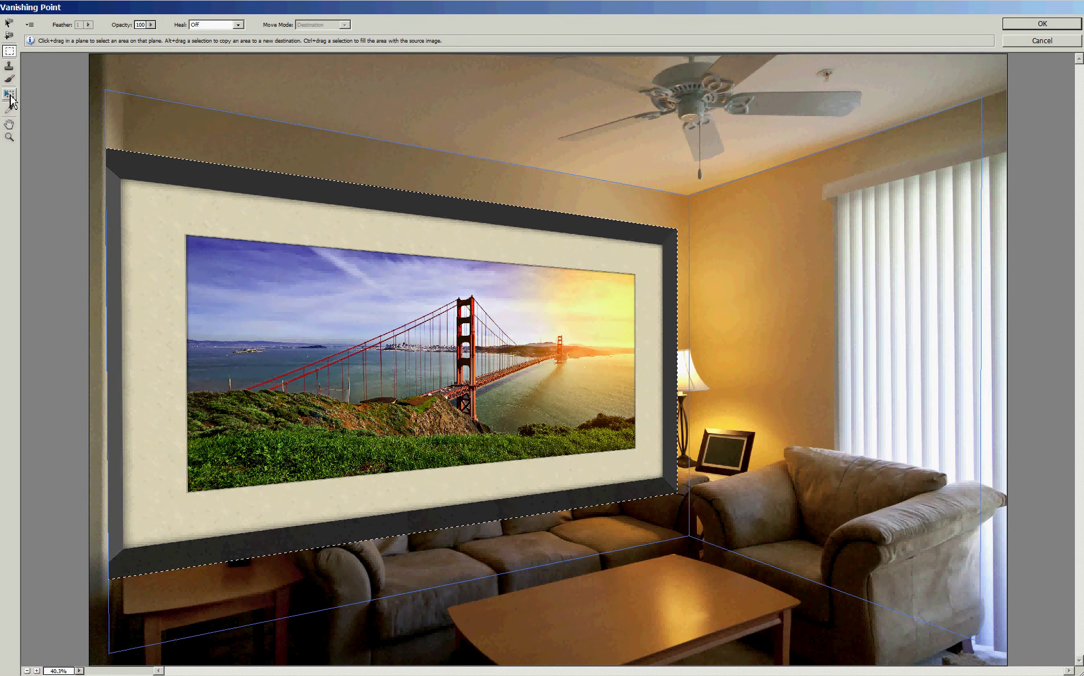
# - Scale the framed picture to wall-hanging size, position it above the sofa, and apply Vanishing Point
pyautogui.click(10, 95)
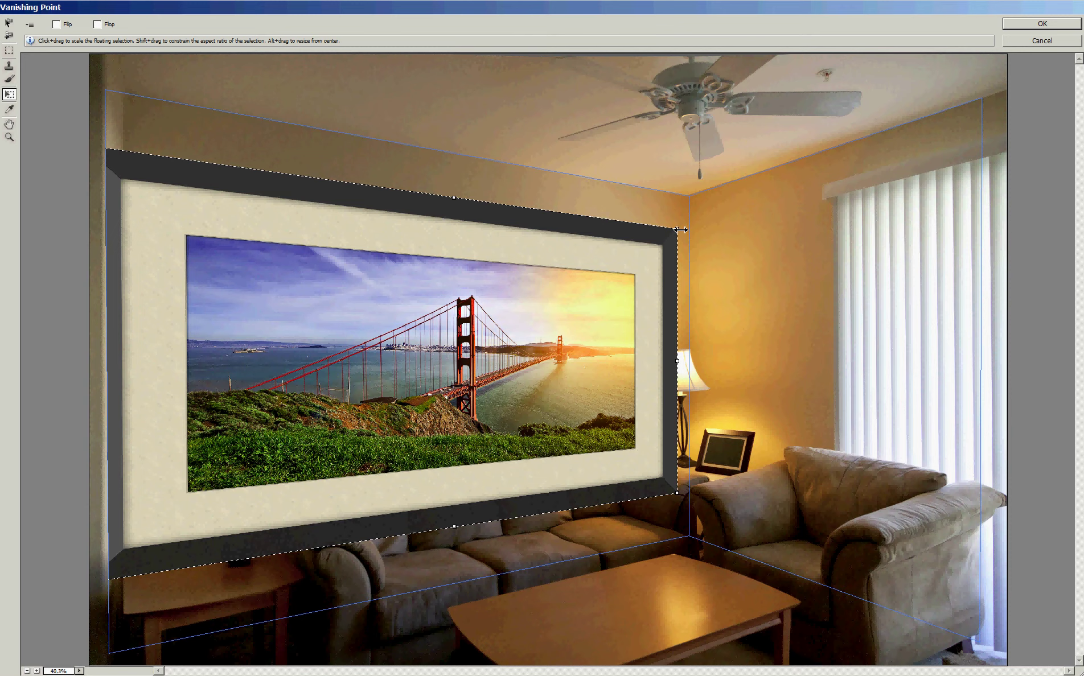
pyautogui.moveTo(678, 232); pyautogui.dragTo(622, 262)
pyautogui.moveTo(476, 338); pyautogui.dragTo(501, 356)
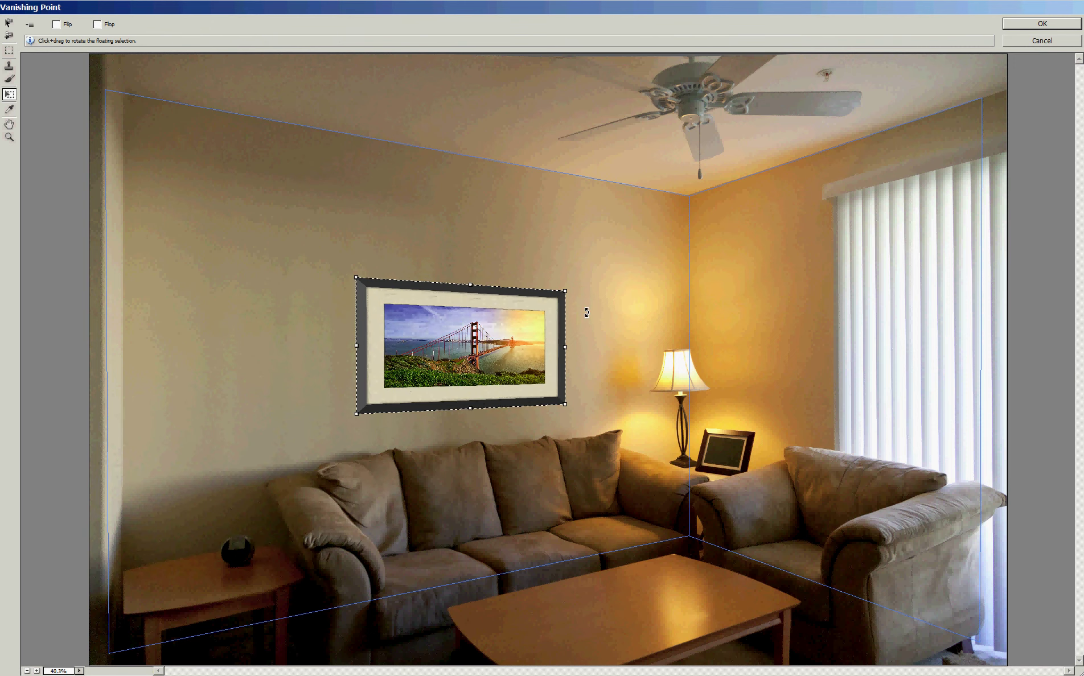
pyautogui.moveTo(565, 292); pyautogui.dragTo(582, 280)
pyautogui.moveTo(515, 333)
pyautogui.mouseDown()
pyautogui.moveTo(332, 314)
pyautogui.moveTo(403, 236)
pyautogui.moveTo(485, 344)
pyautogui.moveTo(504, 341)
pyautogui.moveTo(505, 325)
pyautogui.mouseUp()
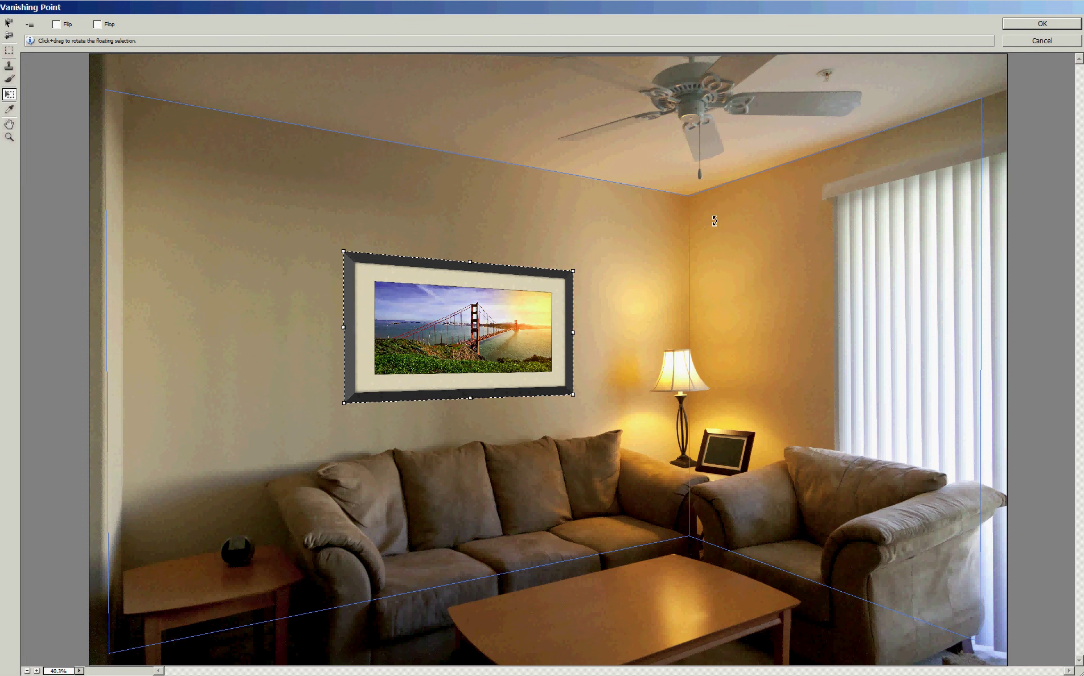
pyautogui.click(1021, 27)
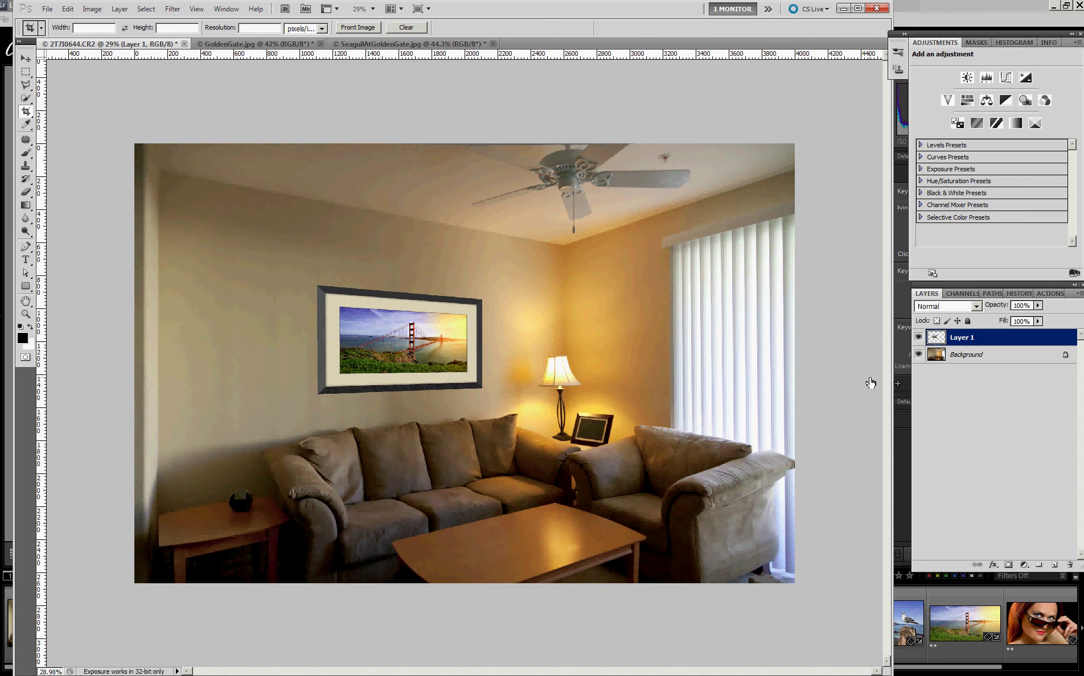
# - Give Layer 1 a drop shadow without global light: angle about -6°, 14 px distance, 22% spread
pyautogui.doubleClick(1026, 342)
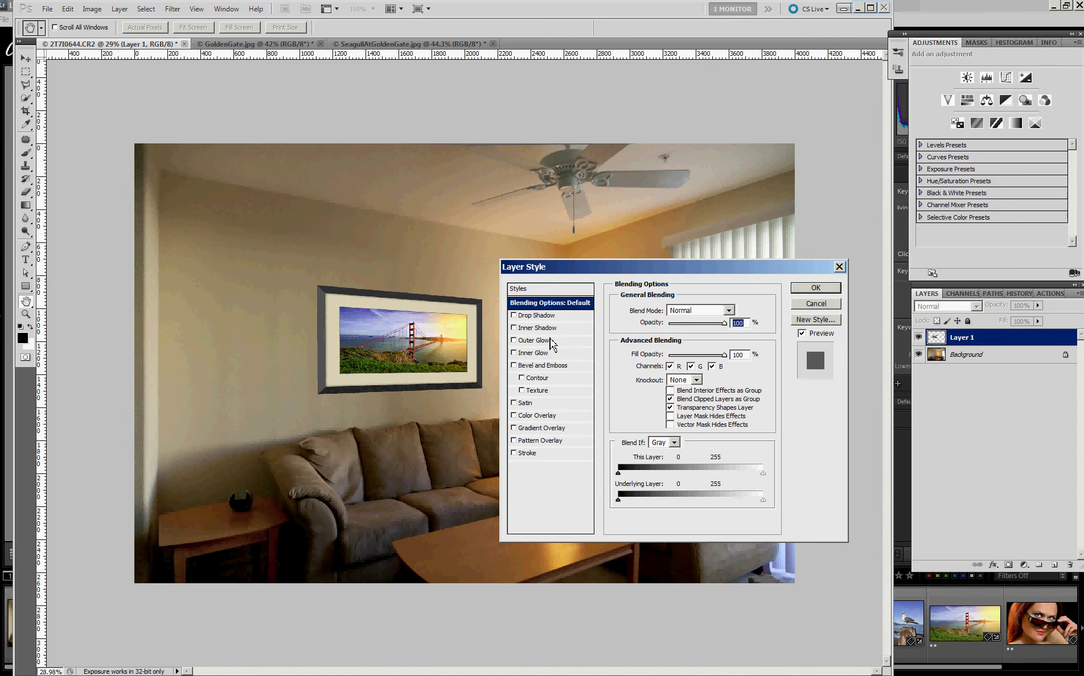
pyautogui.click(540, 319)
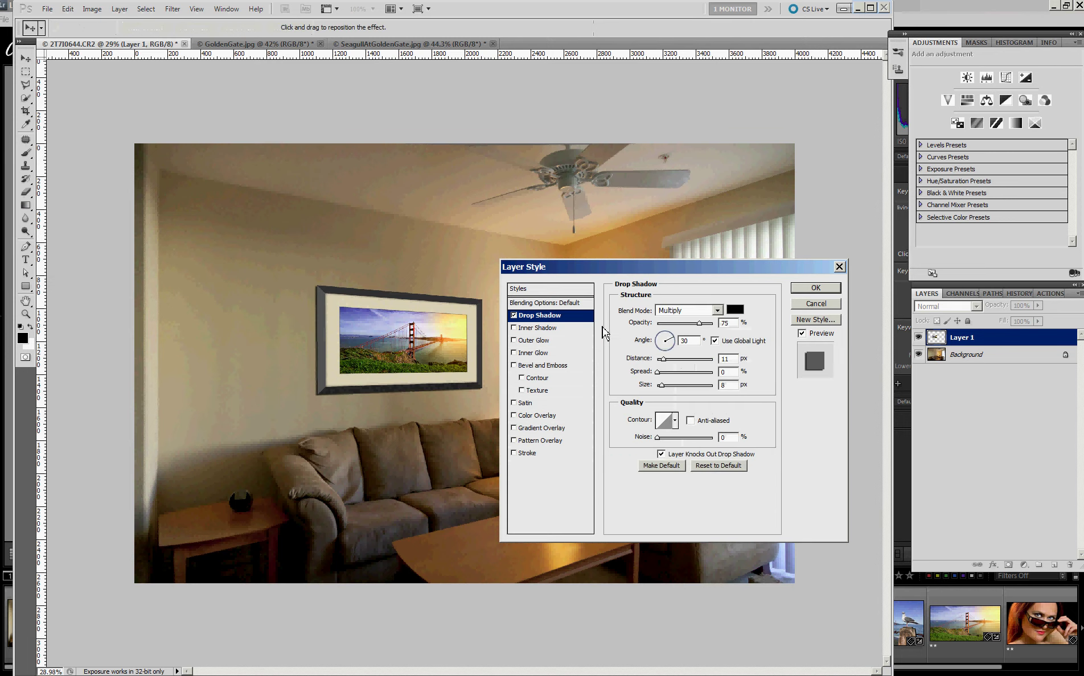
pyautogui.click(715, 341)
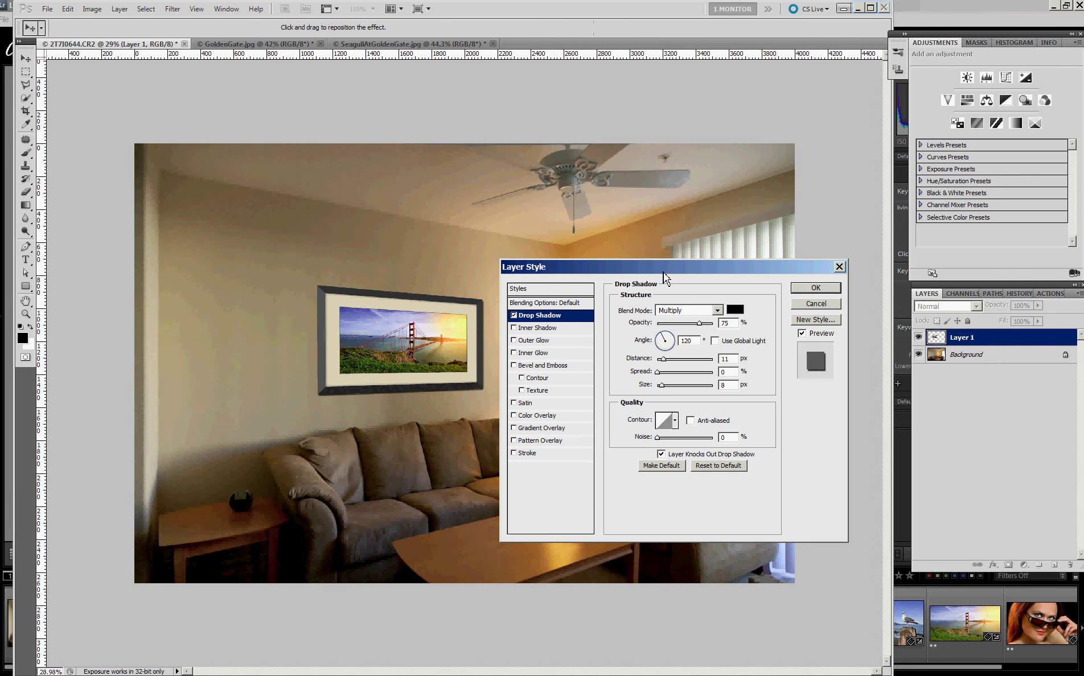
pyautogui.moveTo(666, 266); pyautogui.dragTo(795, 344)
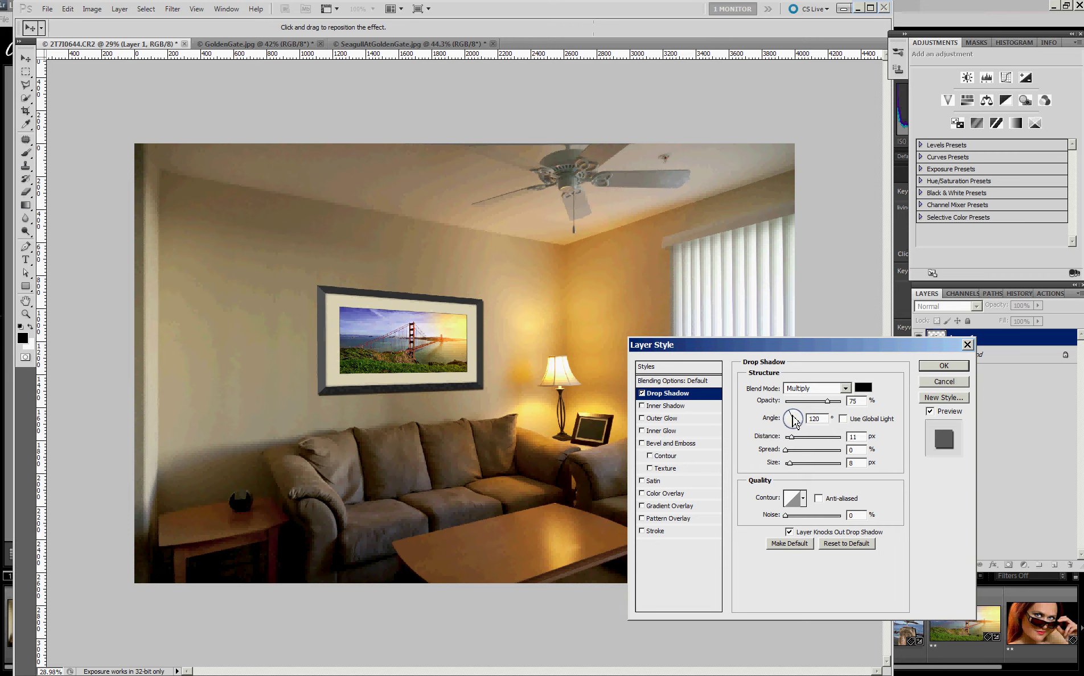
pyautogui.moveTo(794, 420); pyautogui.dragTo(796, 466)
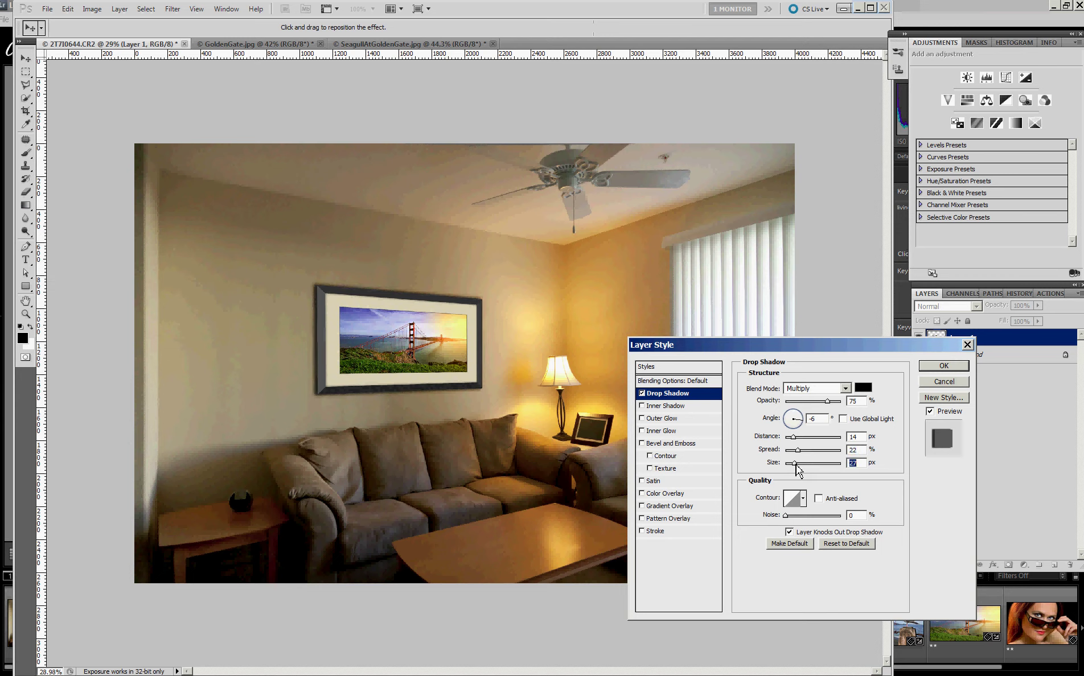
pyautogui.click(939, 367)
pyautogui.press('c')
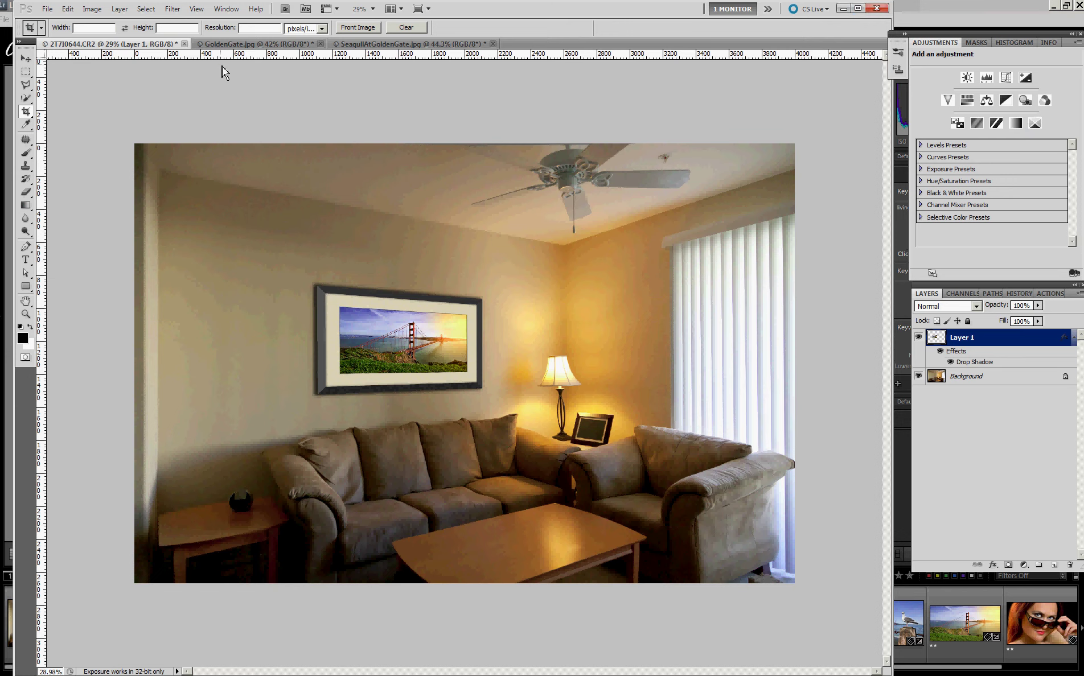
# - Apply the 100 Pixel Frame action to the SeagullAtGoldenGate.jpg photo for a dark frame and cream mat
pyautogui.click(391, 46)
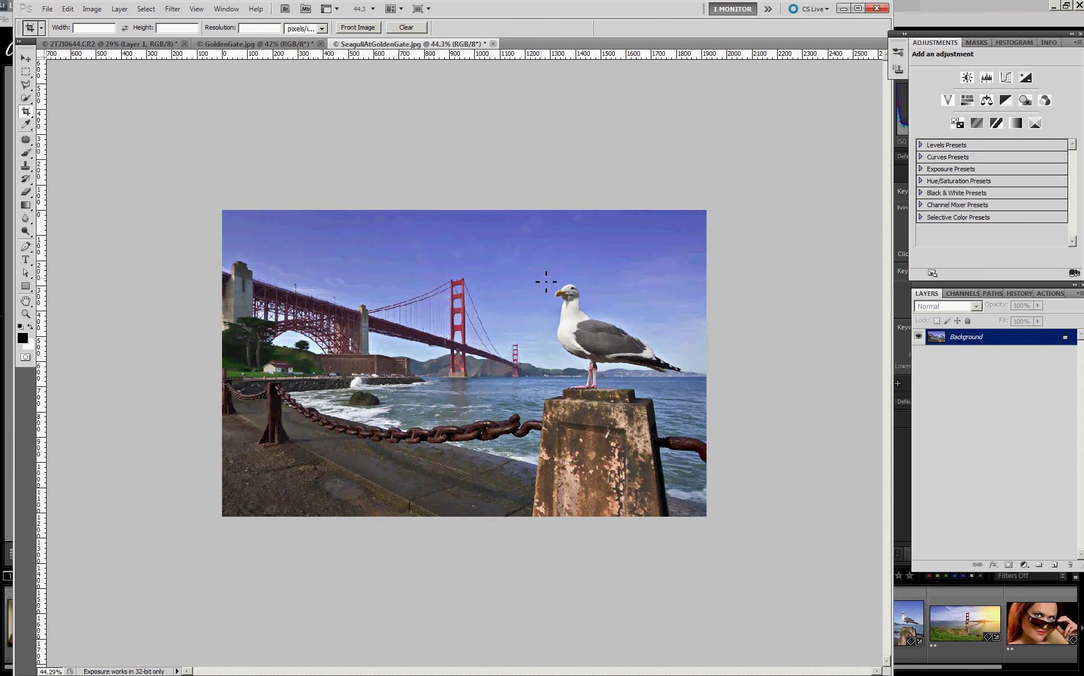
pyautogui.click(1048, 294)
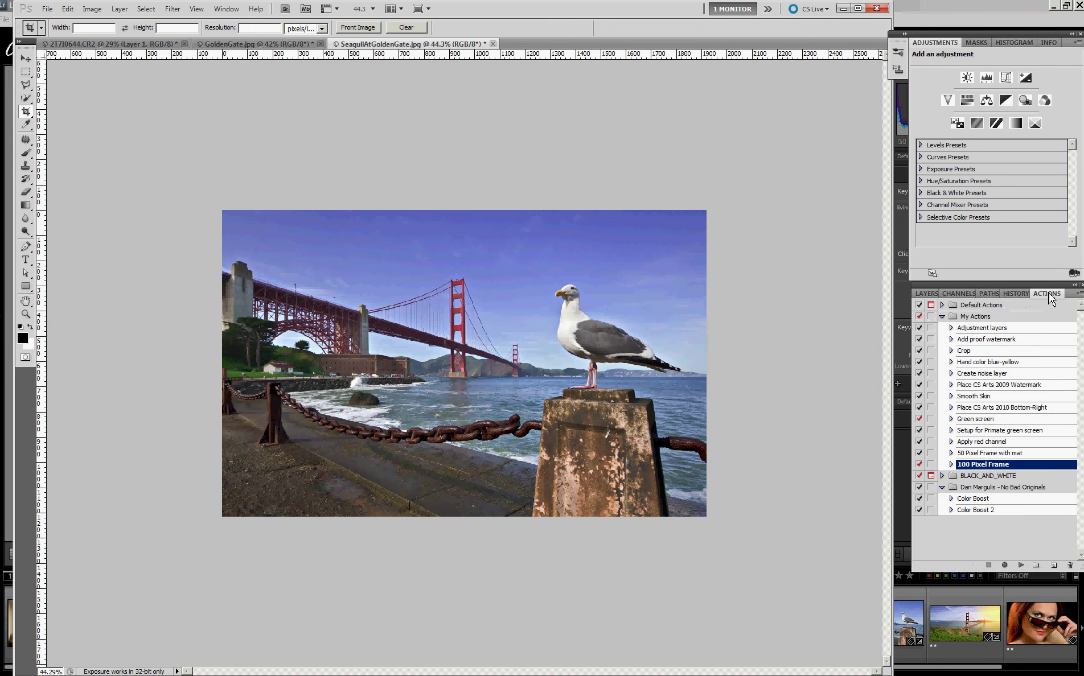
pyautogui.click(1020, 565)
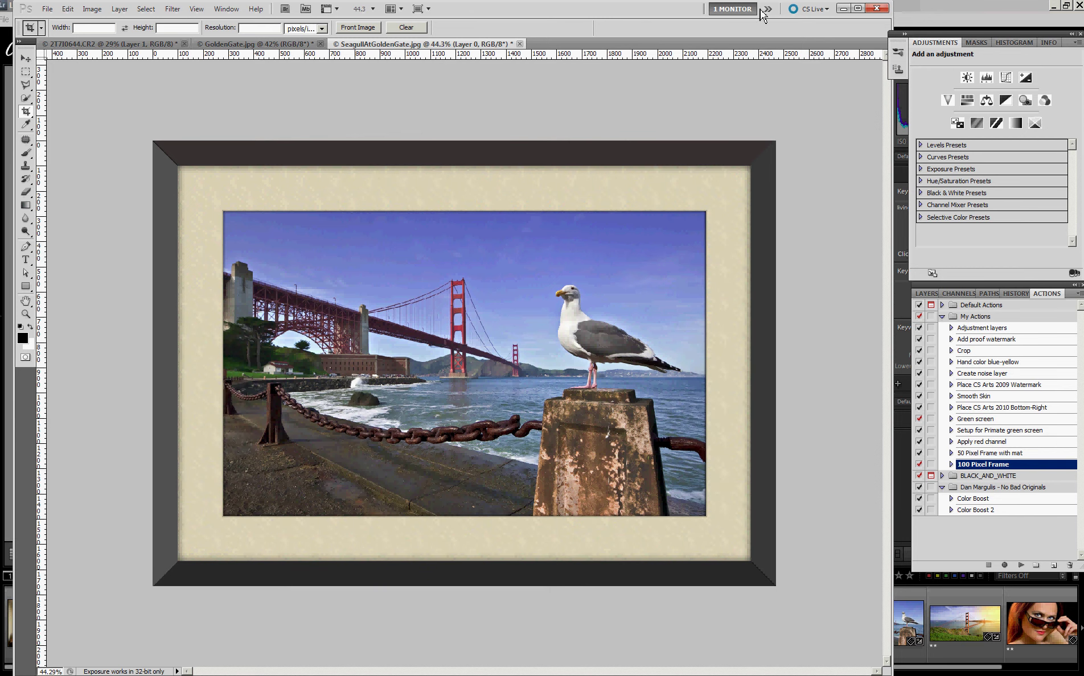
# - Flatten the framed seagull image, select all of it, and return to the living-room photo
pyautogui.click(926, 294)
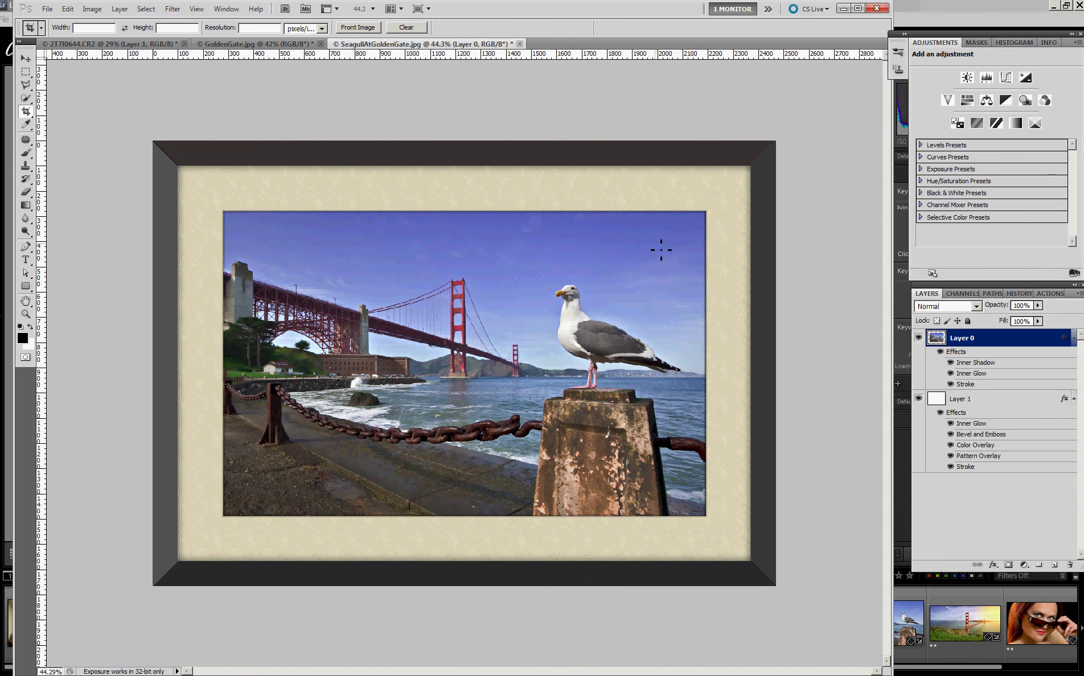
pyautogui.click(126, 9)
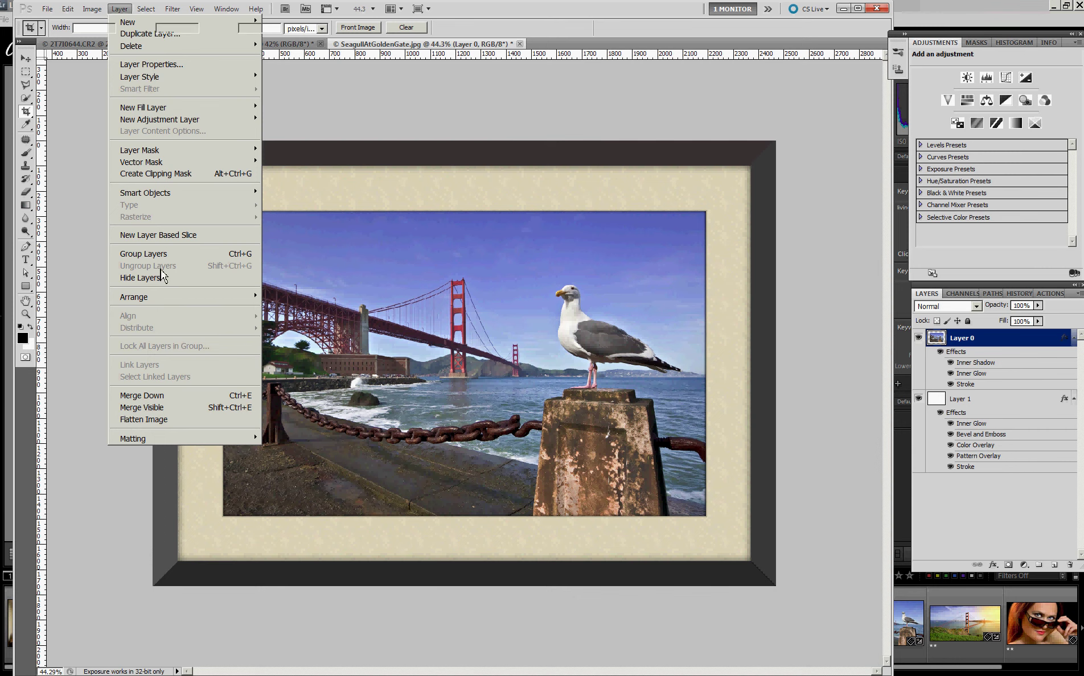
pyautogui.click(144, 419)
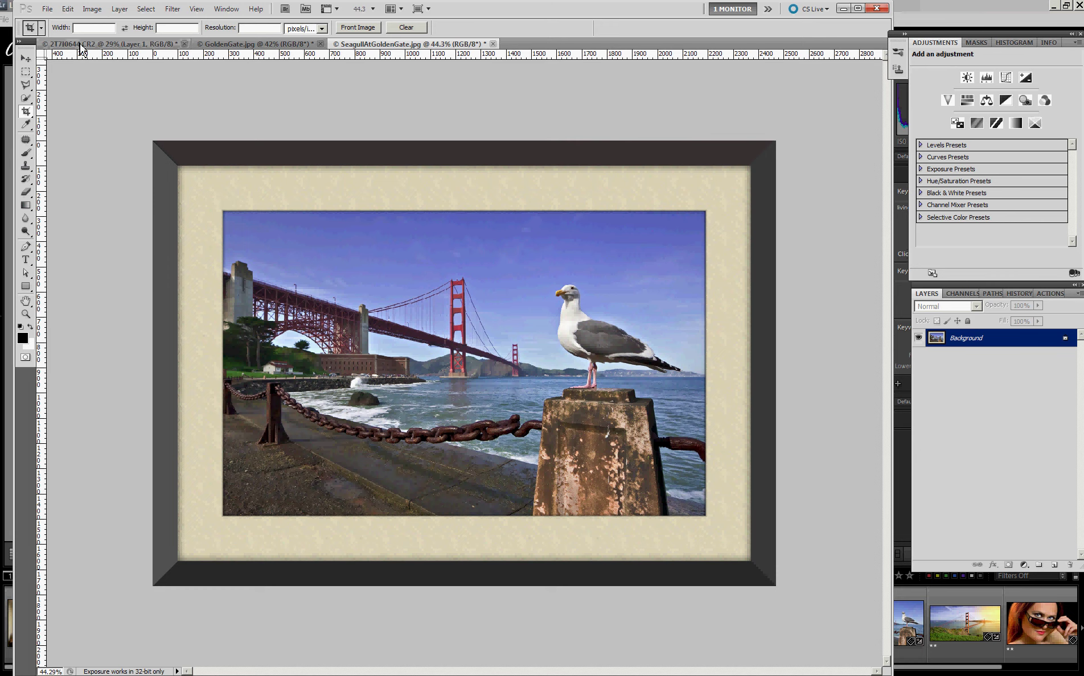
pyautogui.hotkey('ctrl', 'a')
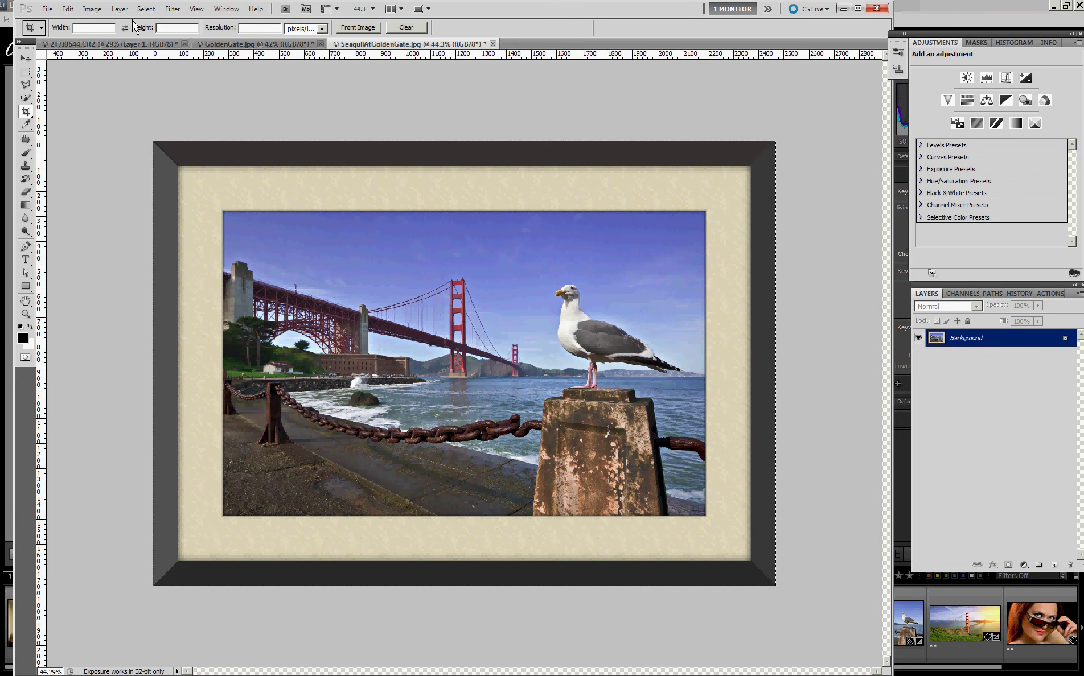
pyautogui.click(89, 45)
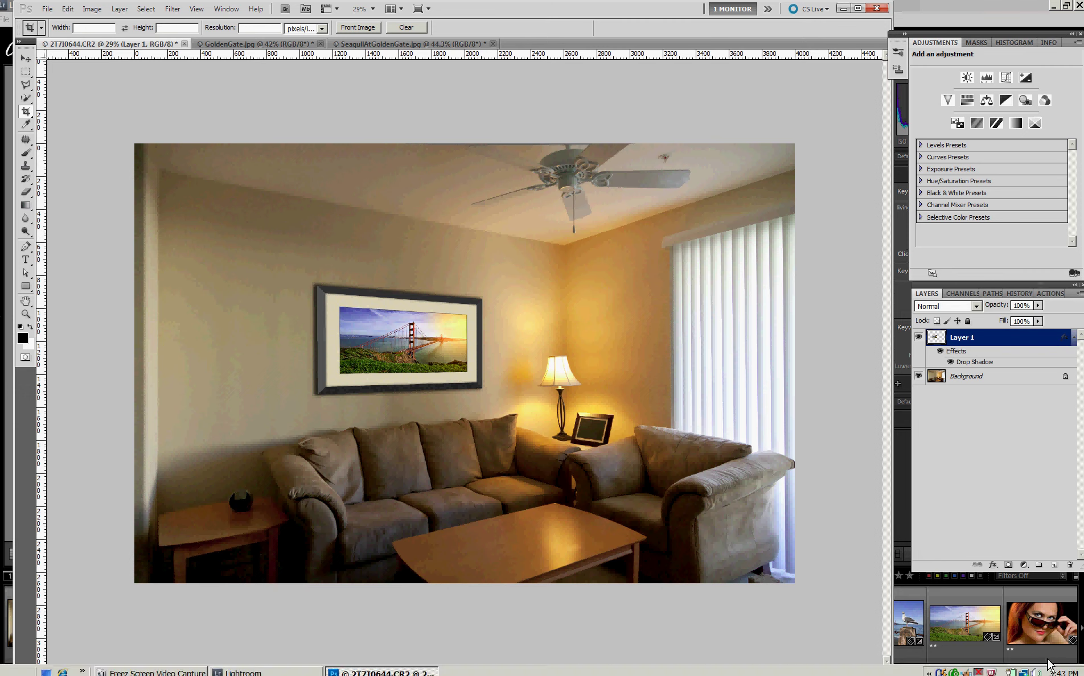
# - On a new layer, paste the framed seagull into Vanishing Point, shrink it, and fit it to the right wall plane
pyautogui.click(1055, 565)
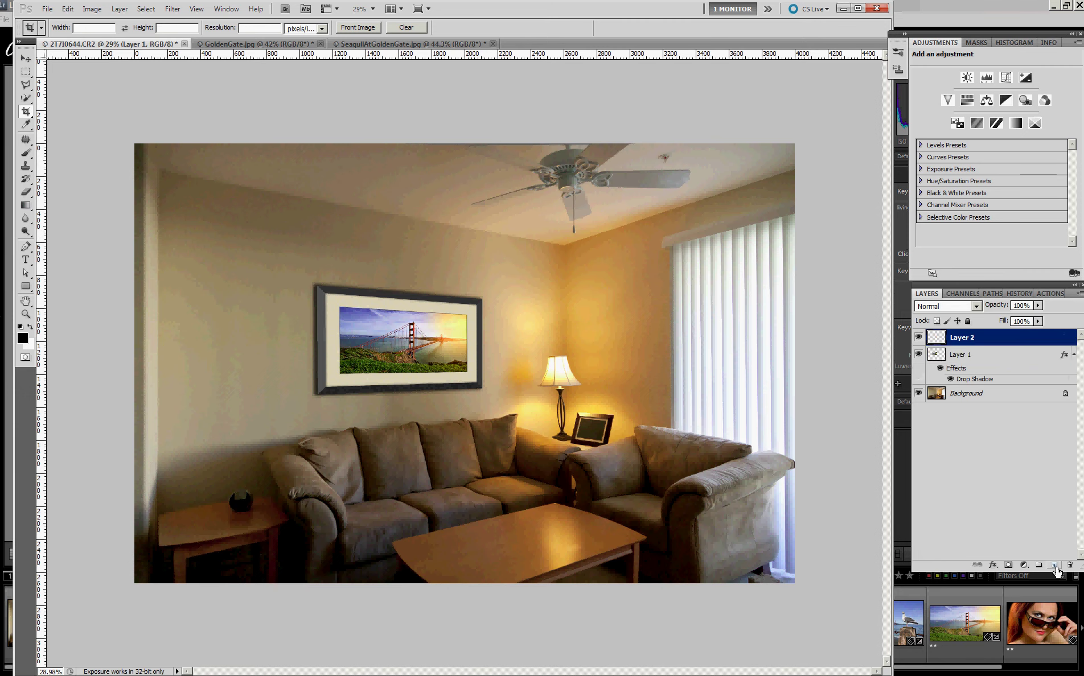
pyautogui.click(178, 10)
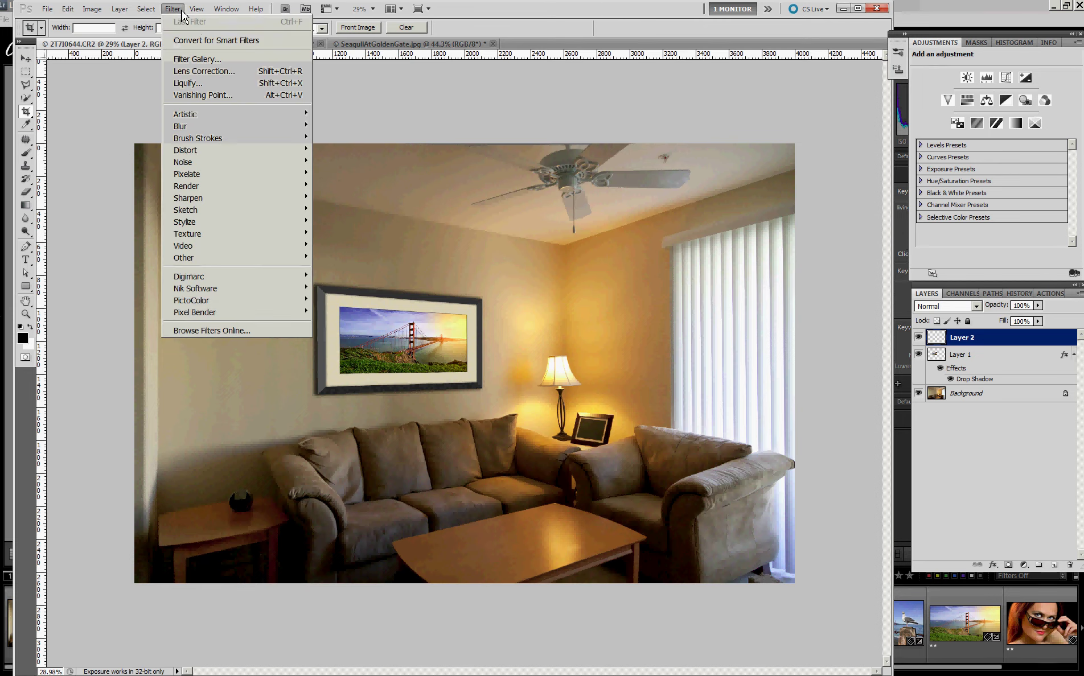
pyautogui.click(196, 95)
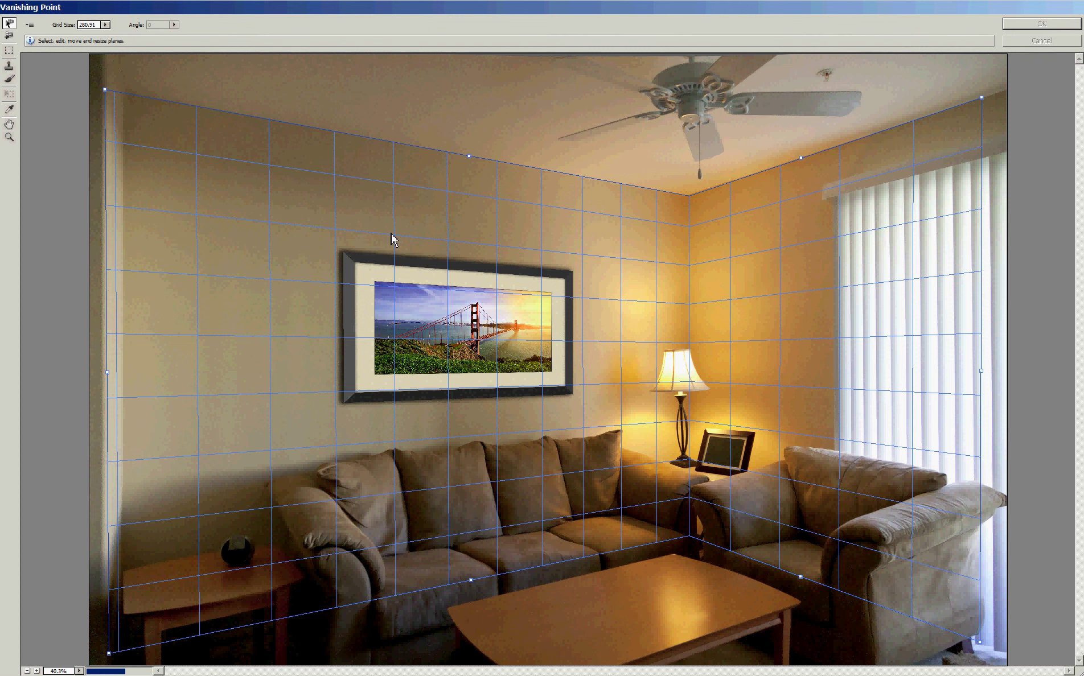
pyautogui.hotkey('ctrl', 'v')
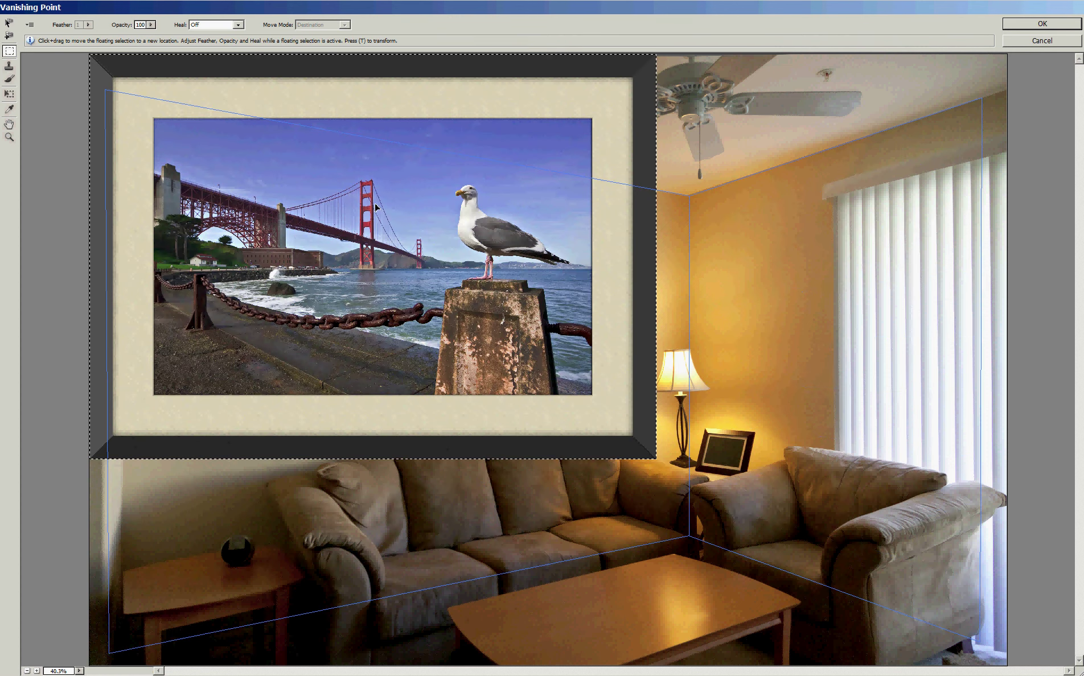
pyautogui.moveTo(374, 214); pyautogui.dragTo(466, 327)
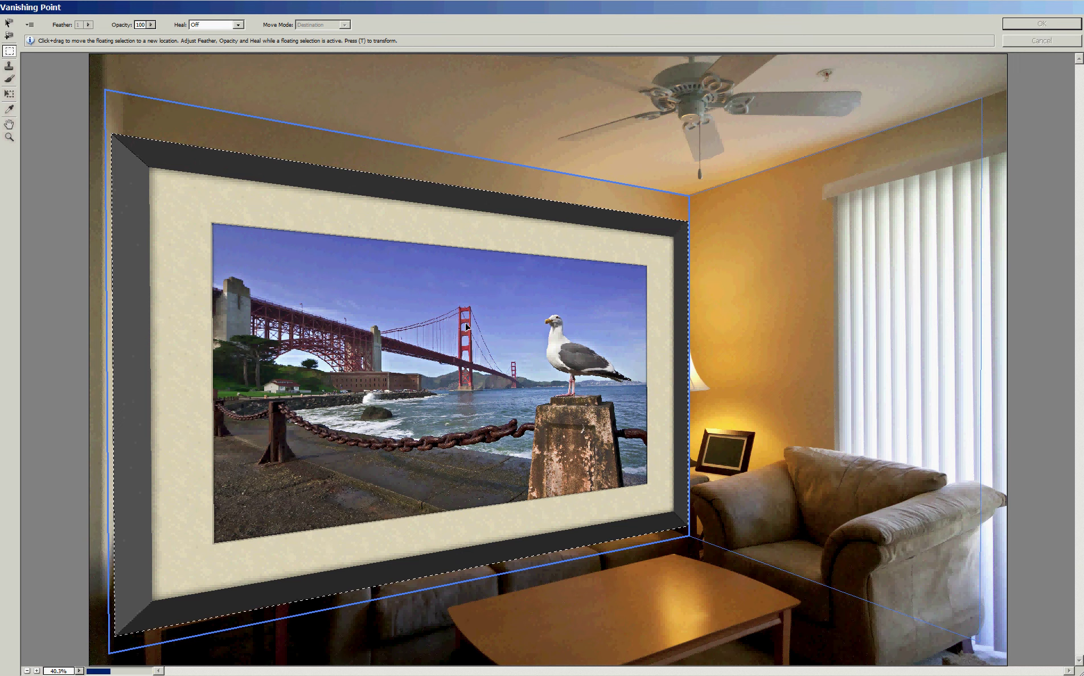
pyautogui.press('t')
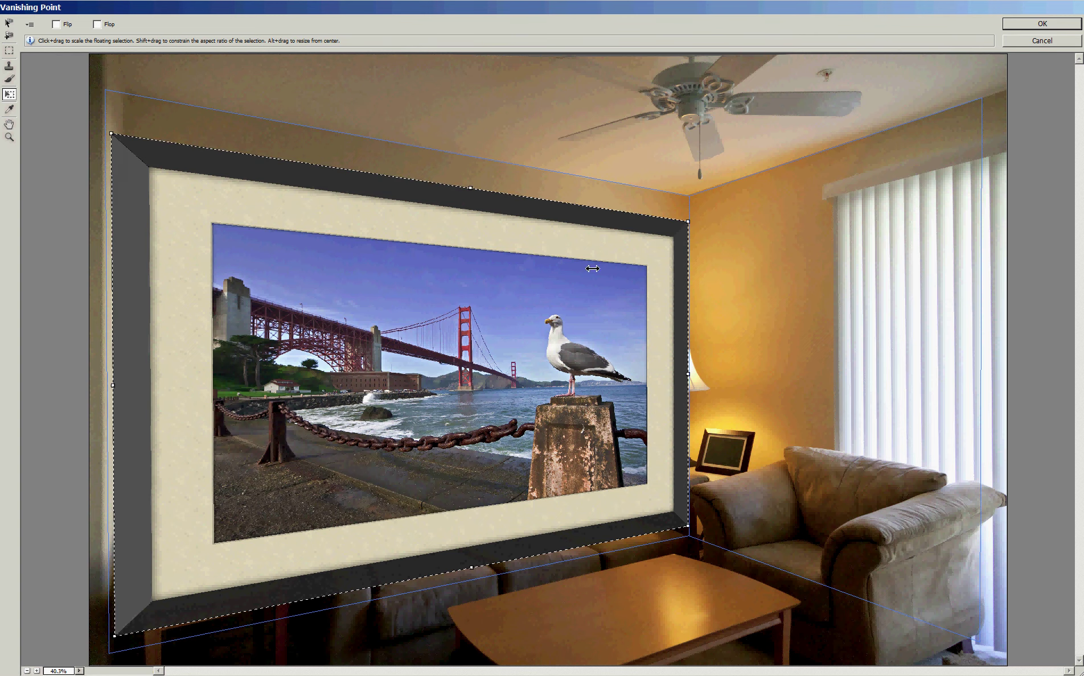
pyautogui.moveTo(688, 222); pyautogui.dragTo(307, 362)
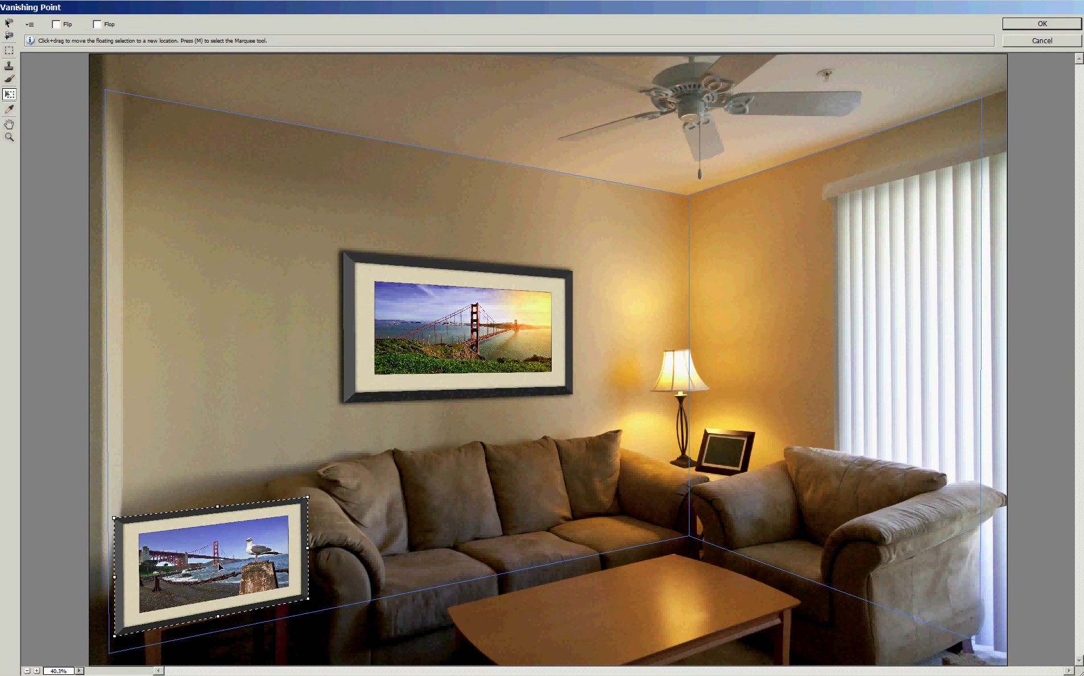
pyautogui.moveTo(219, 567); pyautogui.dragTo(758, 318)
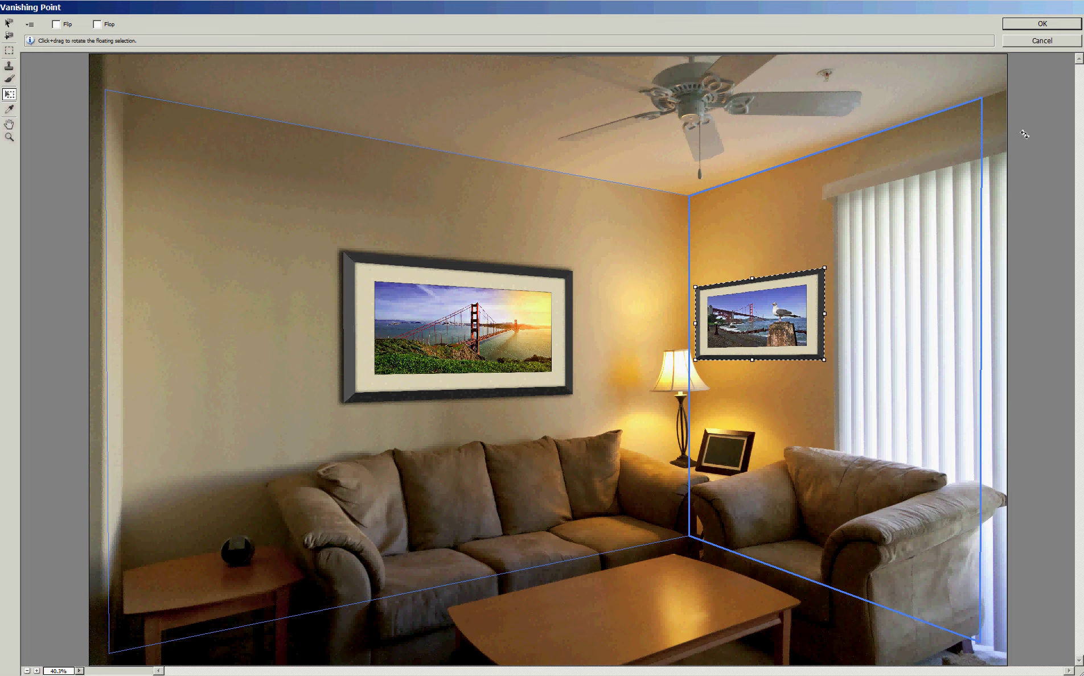
# - Commit the placement and give Layer 2 a drop shadow without global light, angle about -160°, distance 14
pyautogui.click(1016, 27)
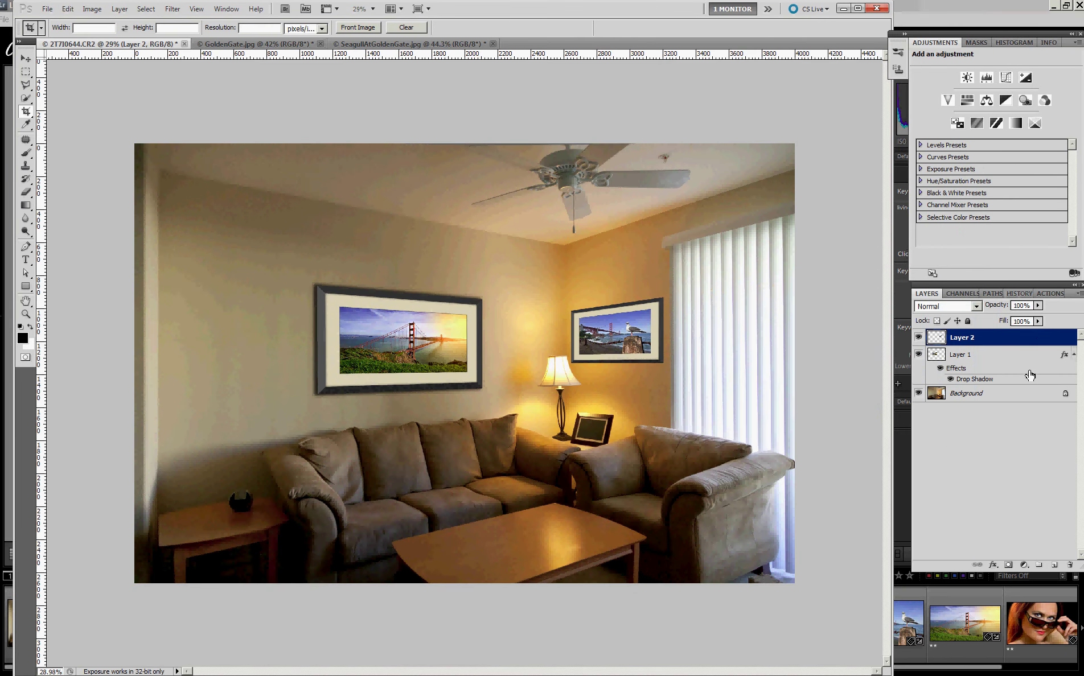
pyautogui.doubleClick(1019, 345)
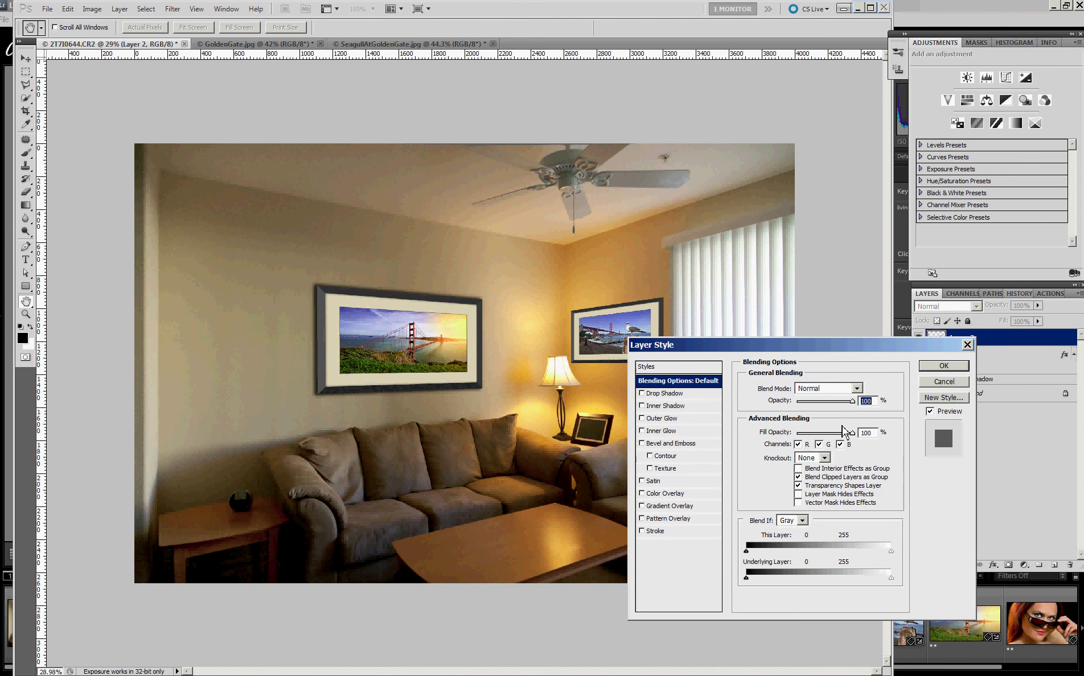
pyautogui.click(685, 394)
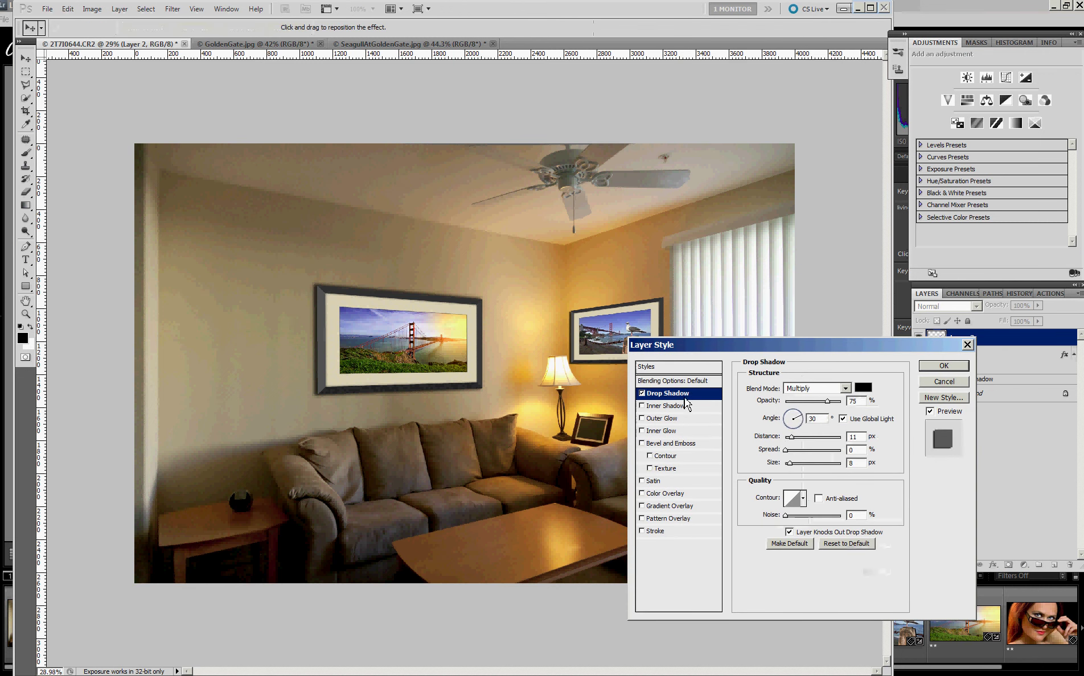
pyautogui.click(842, 419)
pyautogui.click(790, 418)
pyautogui.moveTo(791, 418); pyautogui.dragTo(788, 421)
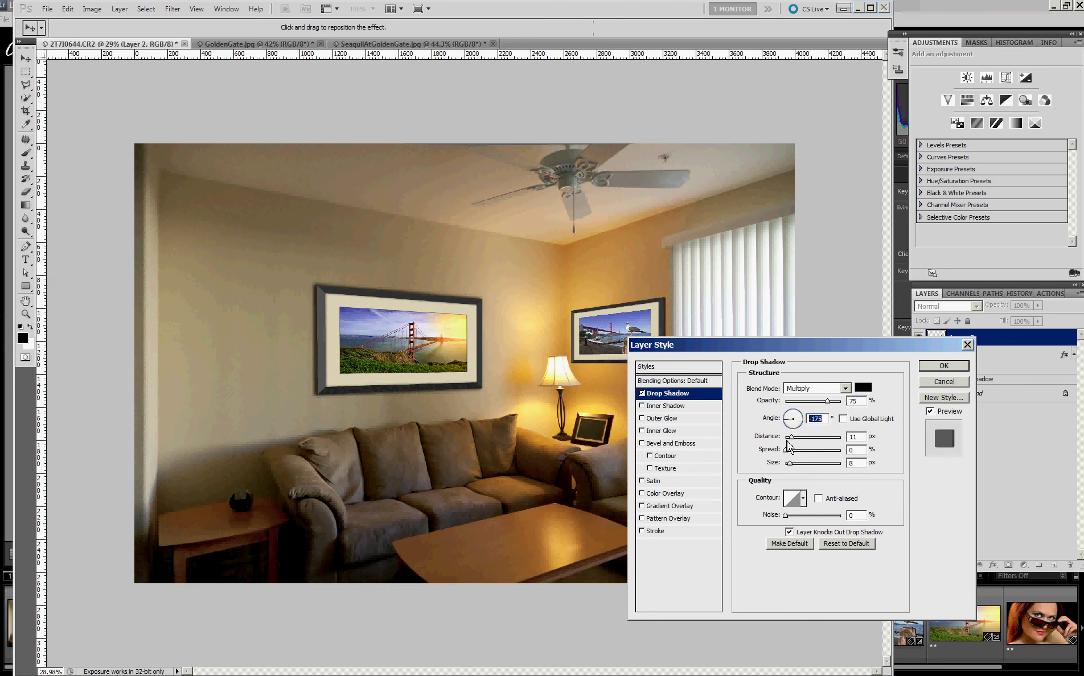
pyautogui.moveTo(790, 437); pyautogui.dragTo(792, 450)
pyautogui.click(939, 366)
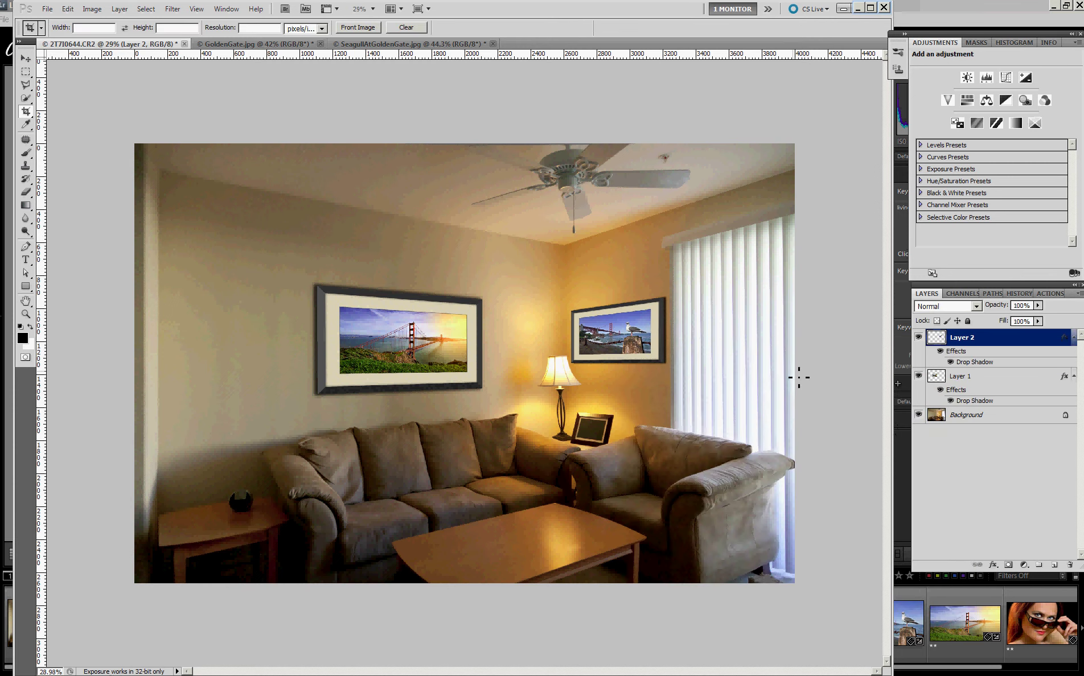
pyautogui.scroll(1, 813, 337)
pyautogui.scroll(1, 831, 341)
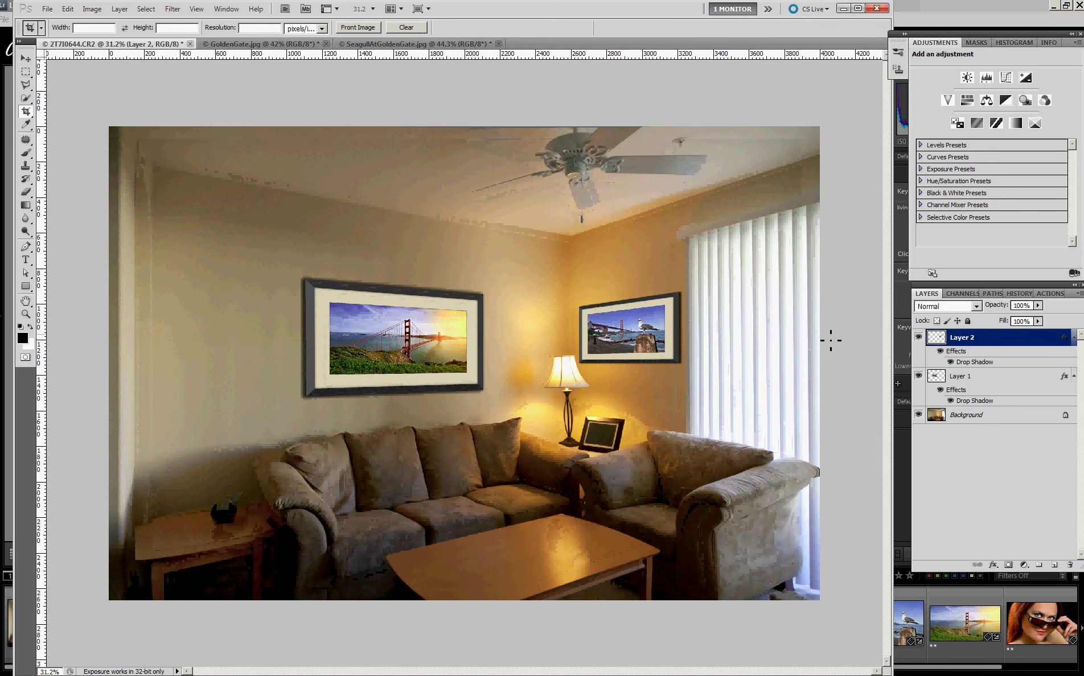
pyautogui.scroll(1, 475, 370)
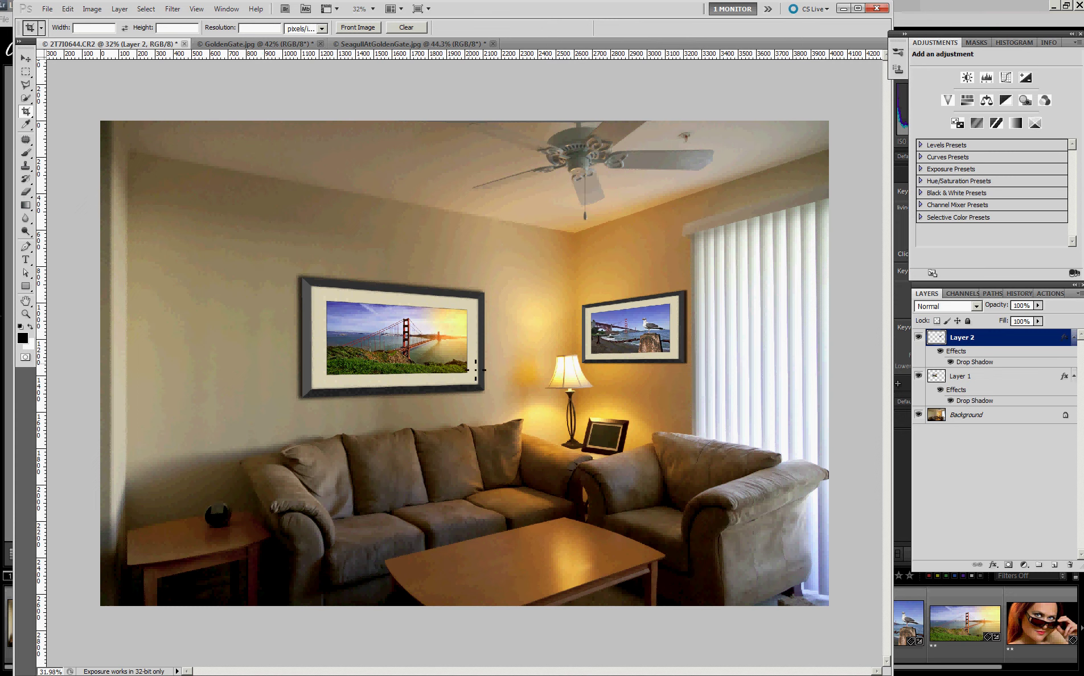